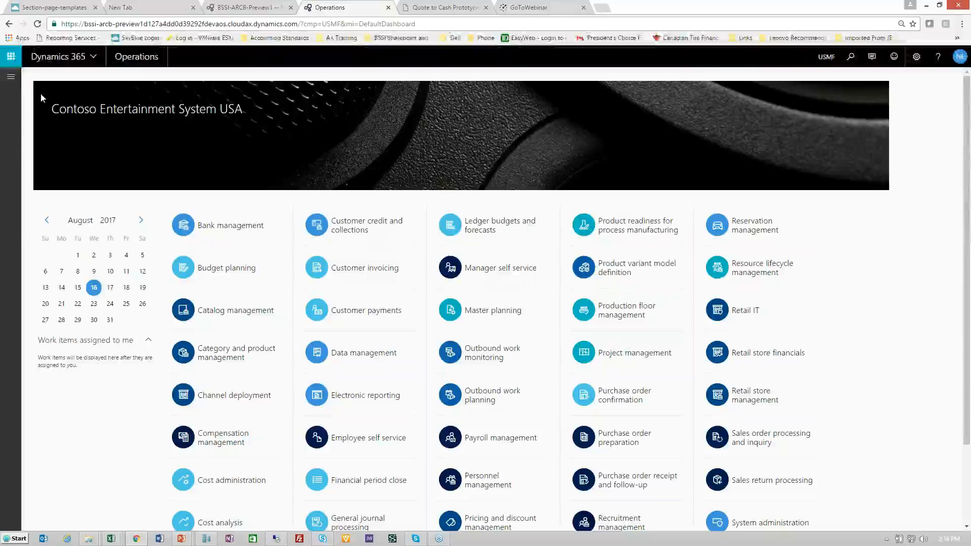
Open billing schedule USMF-000038 from the list of all billing schedules in Advanced recurring contract billing
left_click(11, 77)
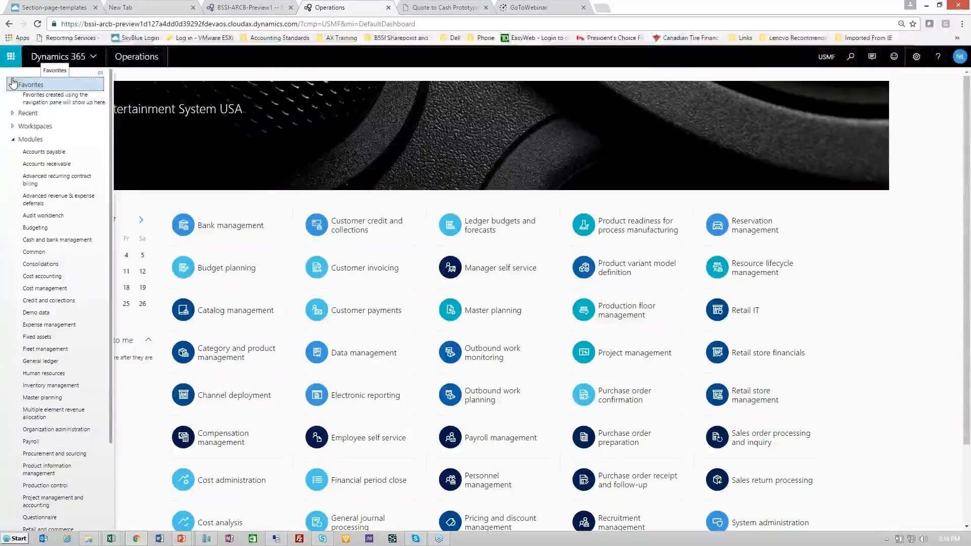
left_click(34, 180)
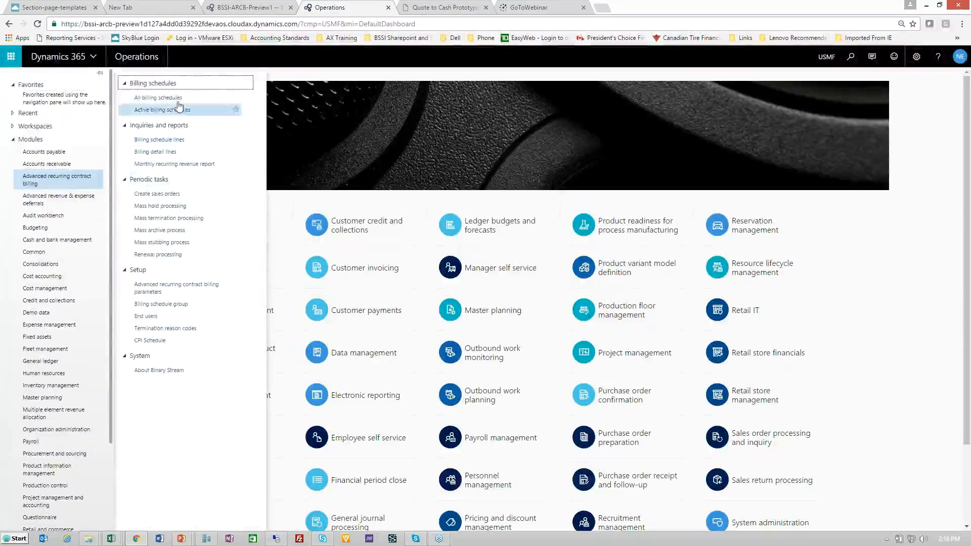
left_click(157, 98)
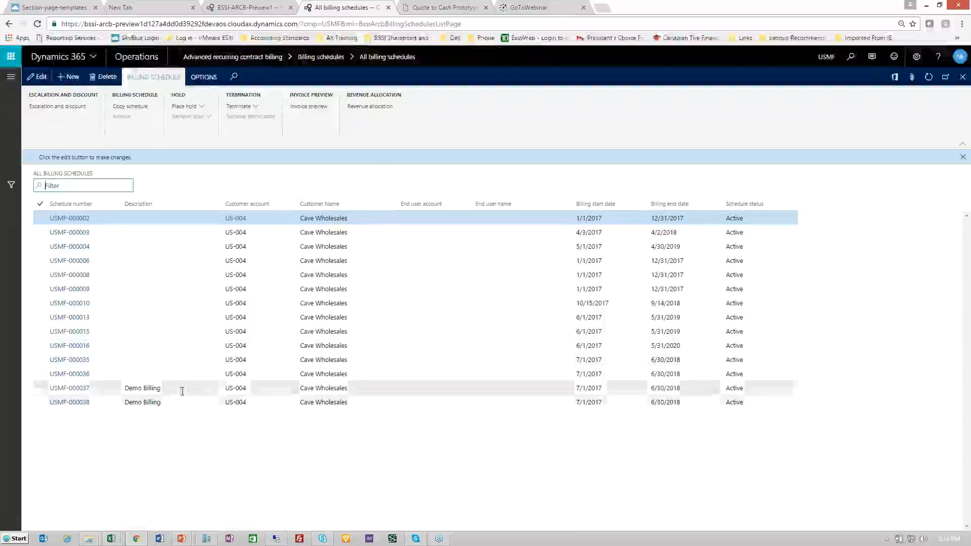
left_click(75, 404)
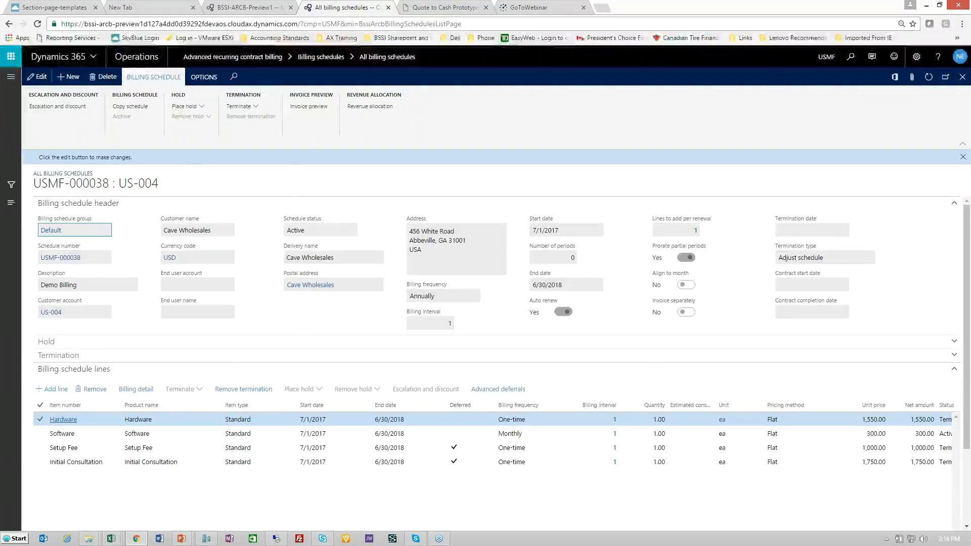
Review the billing schedule header and the item lines, including their unit price, net amount and status
mouse_move(63, 420)
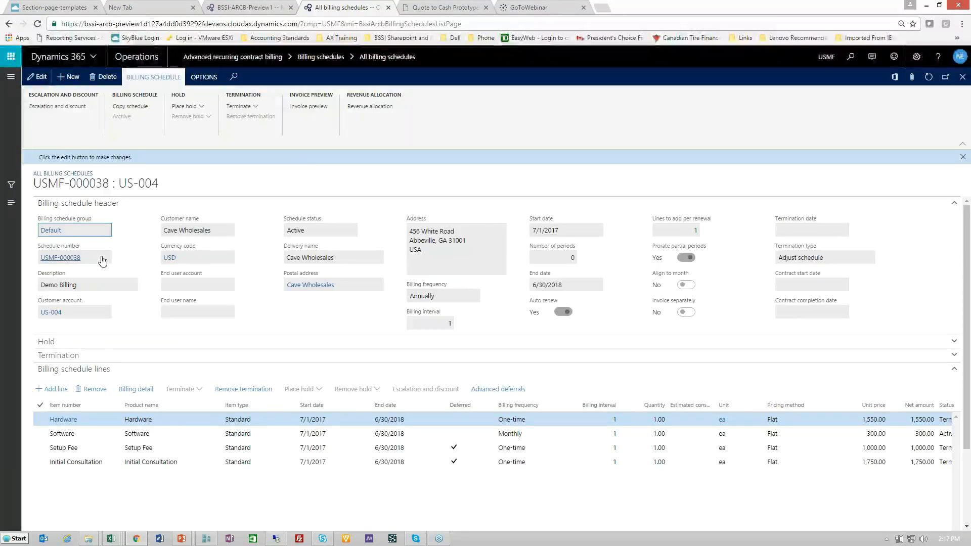
mouse_move(95, 316)
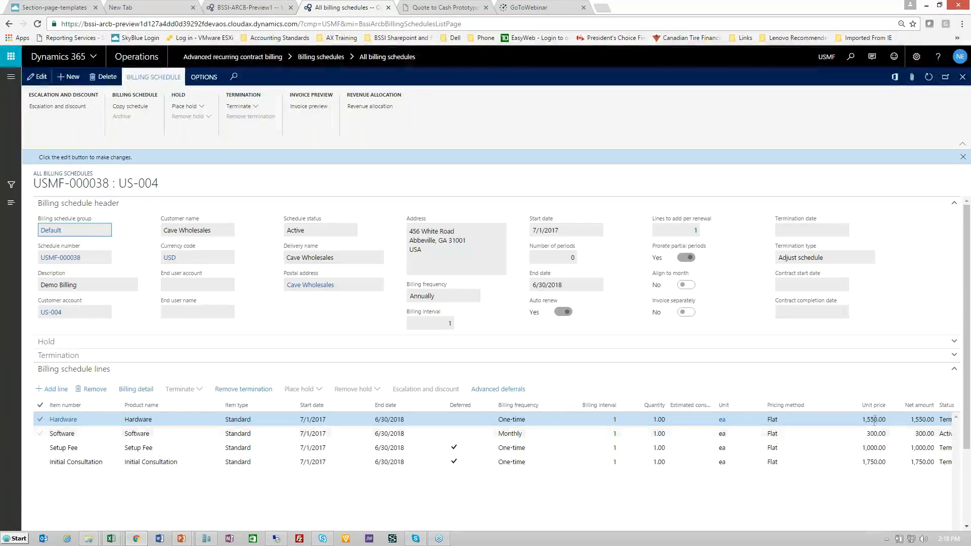
left_click(876, 421)
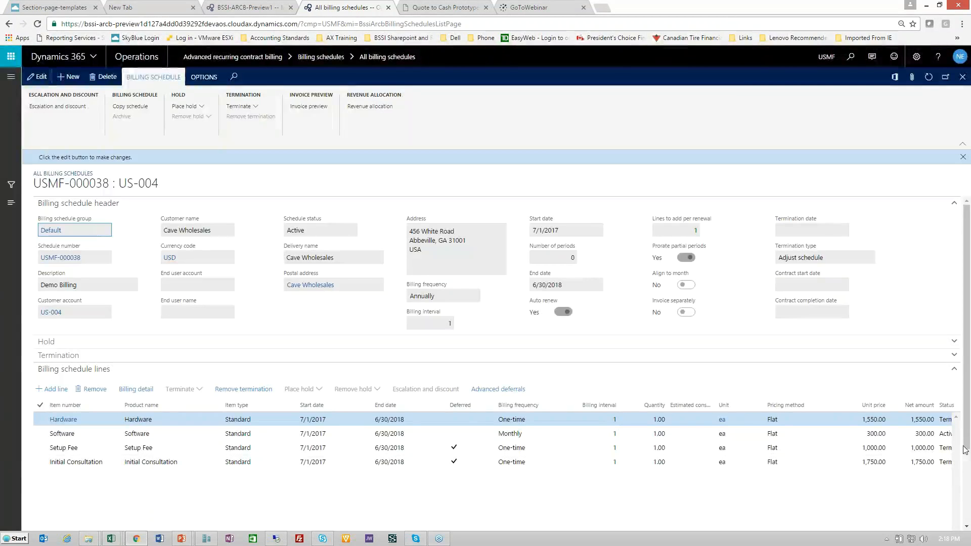
scroll(966, 449, "down", 2)
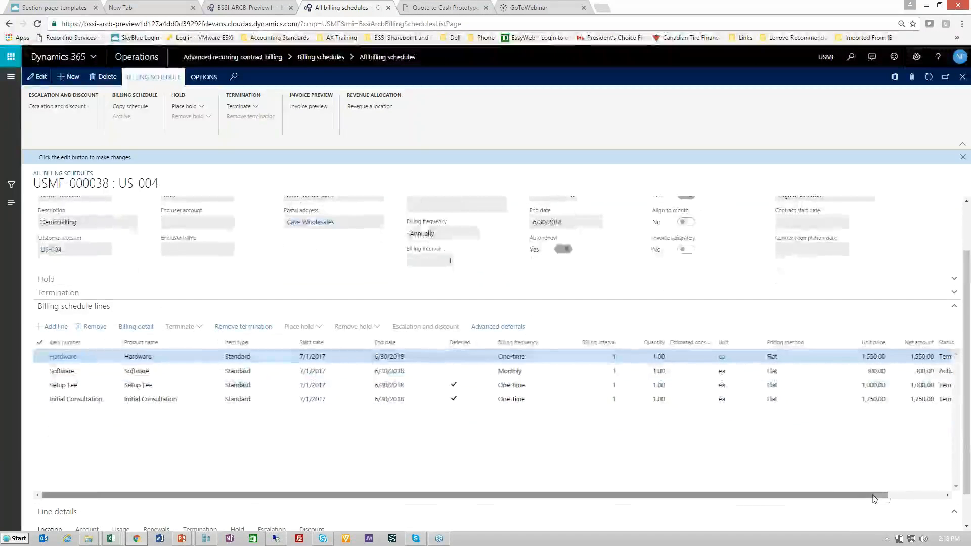
left_click_drag(875, 498, 931, 498)
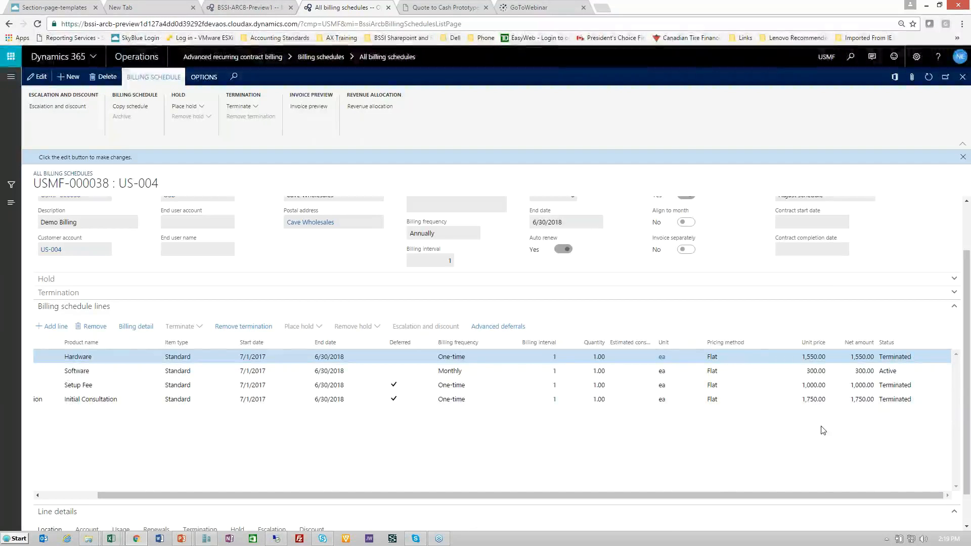
left_click_drag(653, 499, 597, 498)
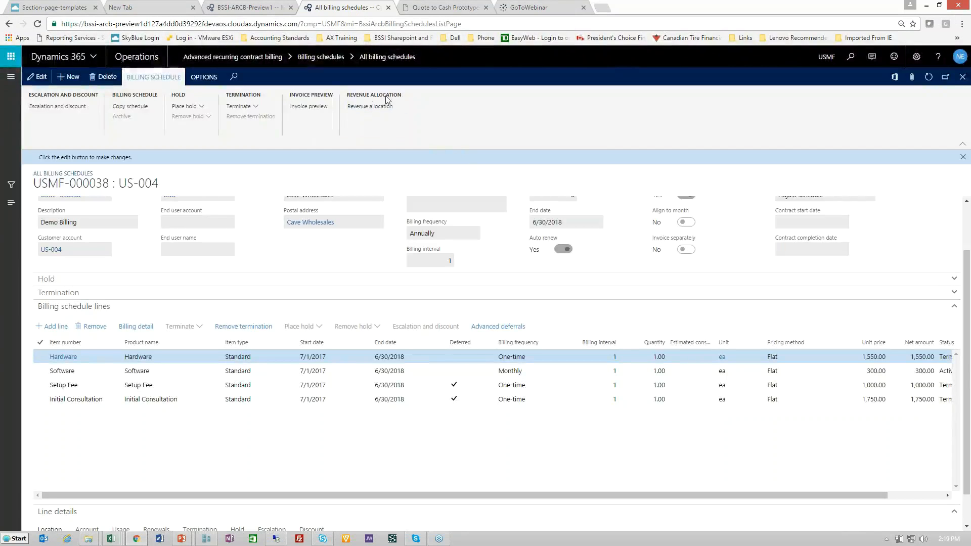
Open the schedule's revenue allocation and examine the Hardware line's contract value, standalone selling price, contract SSP and contract revenue
left_click(372, 107)
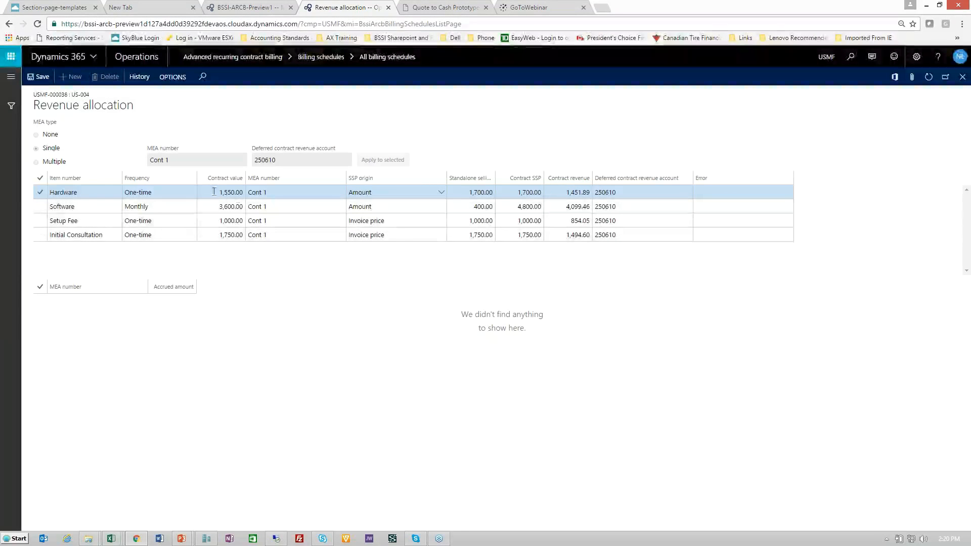
left_click(244, 191)
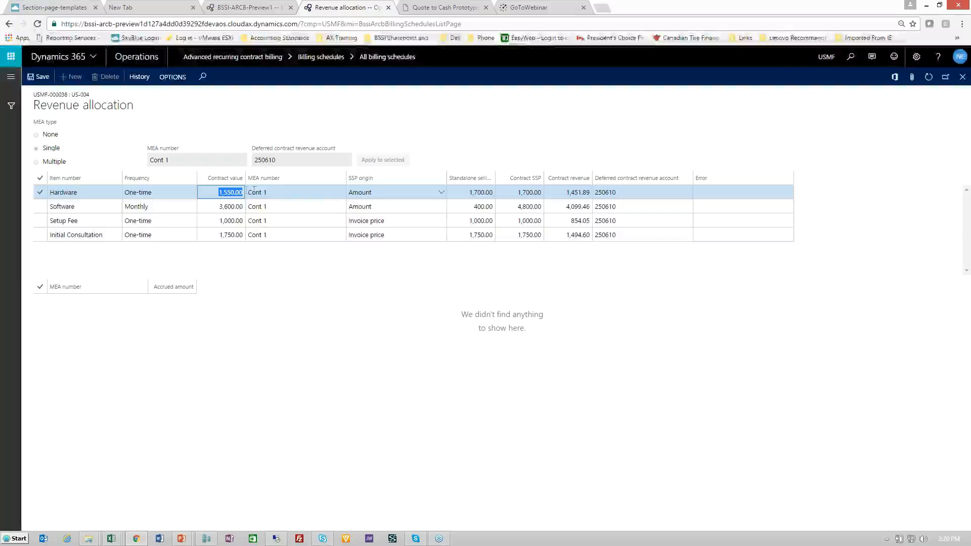
left_click(495, 193)
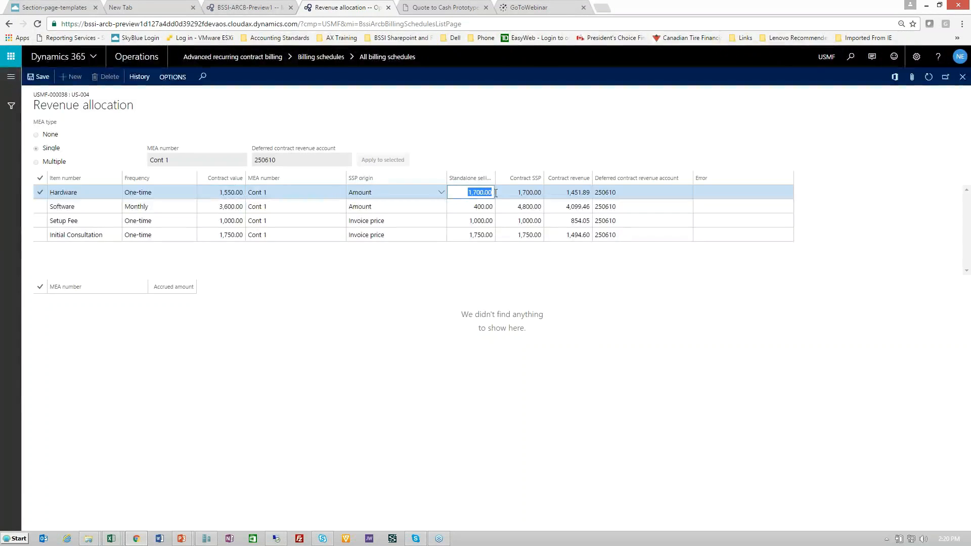
left_click(564, 193)
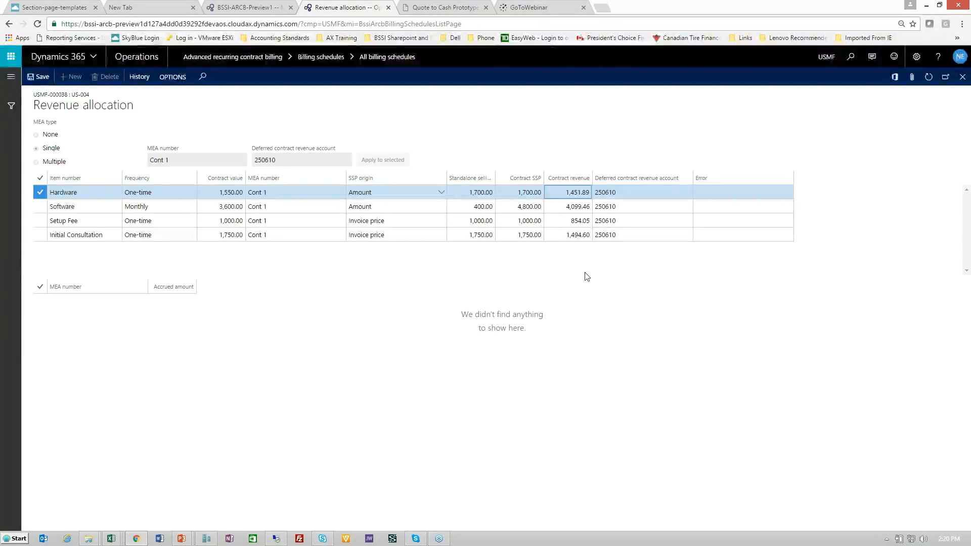
left_click_drag(515, 191, 542, 191)
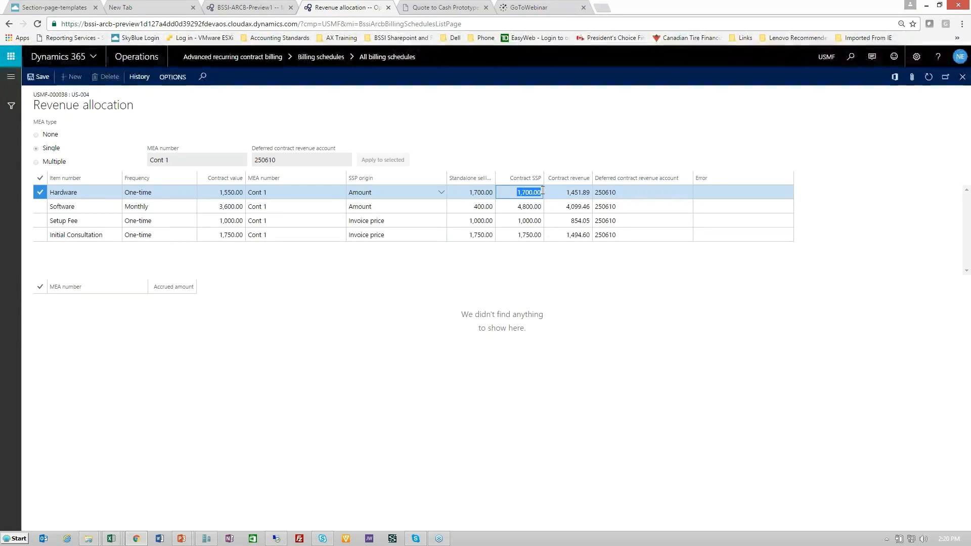
left_click(519, 193)
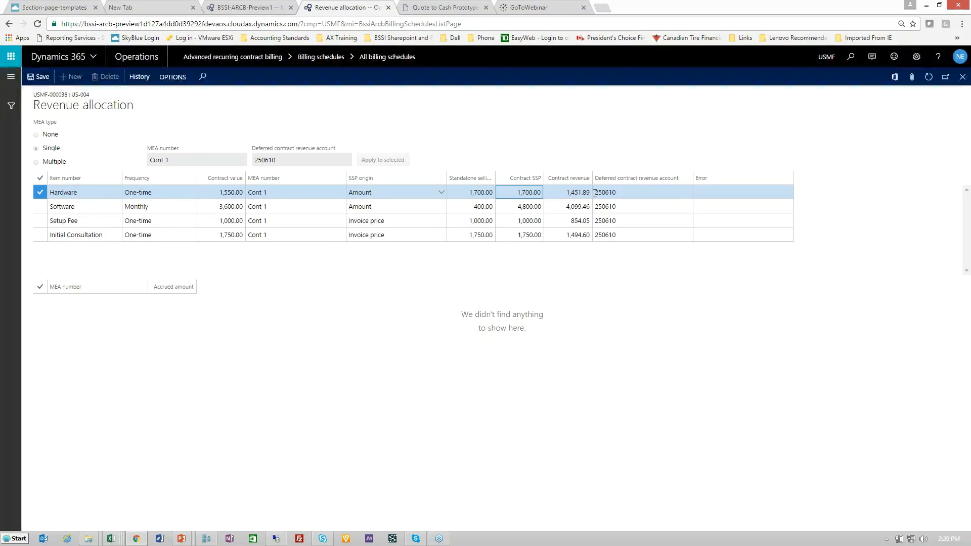
mouse_move(595, 193)
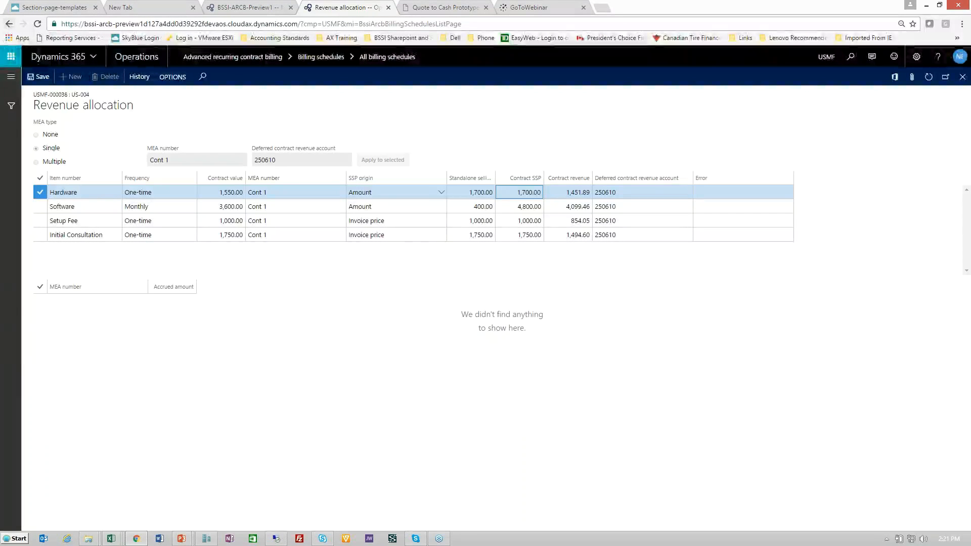
Return to the billing schedule and review the transaction deferral settings of the Setup Fee and Initial Consultation lines
left_click(9, 23)
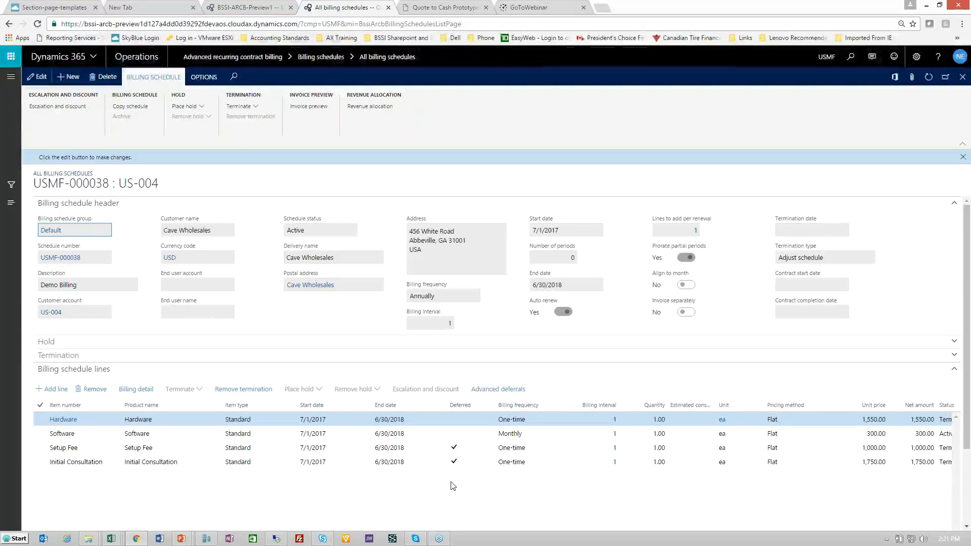
left_click(443, 448)
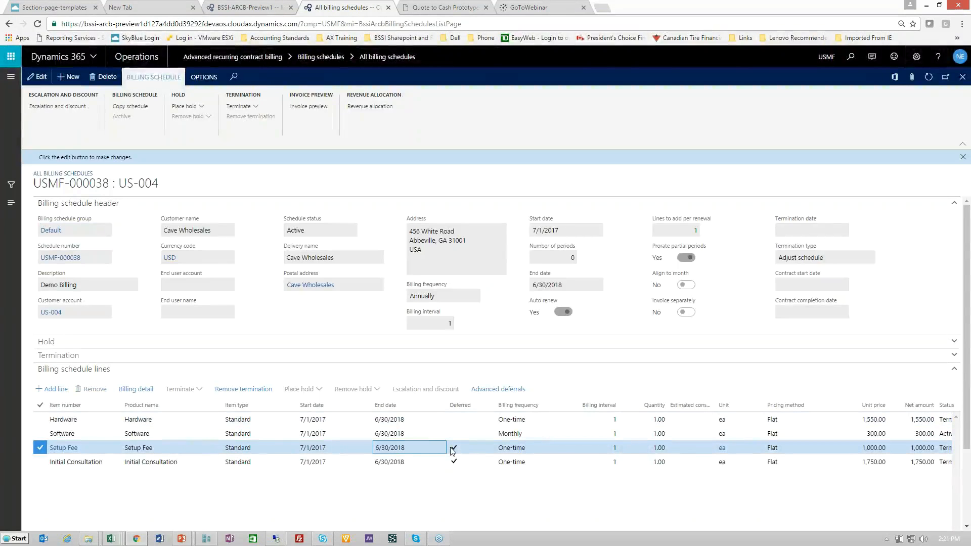
left_click(490, 390)
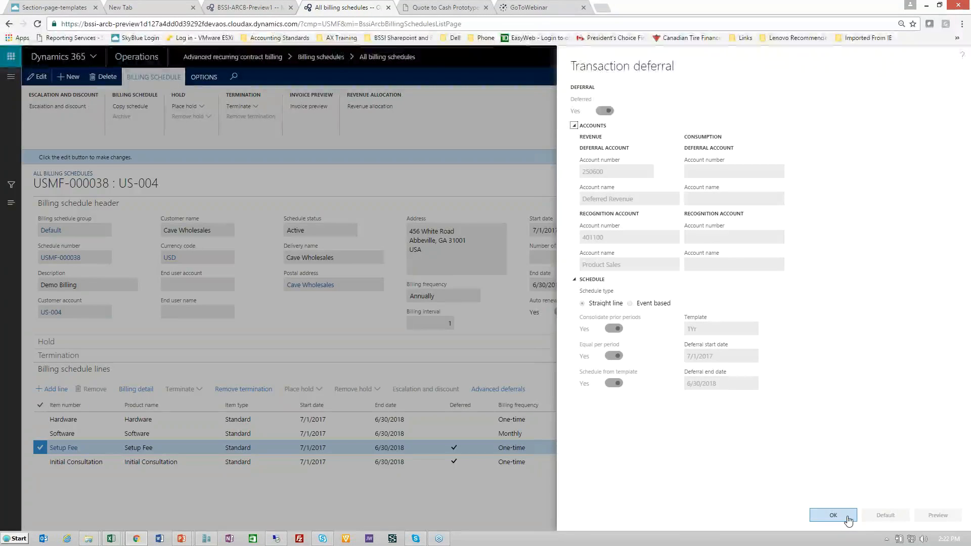
left_click(832, 515)
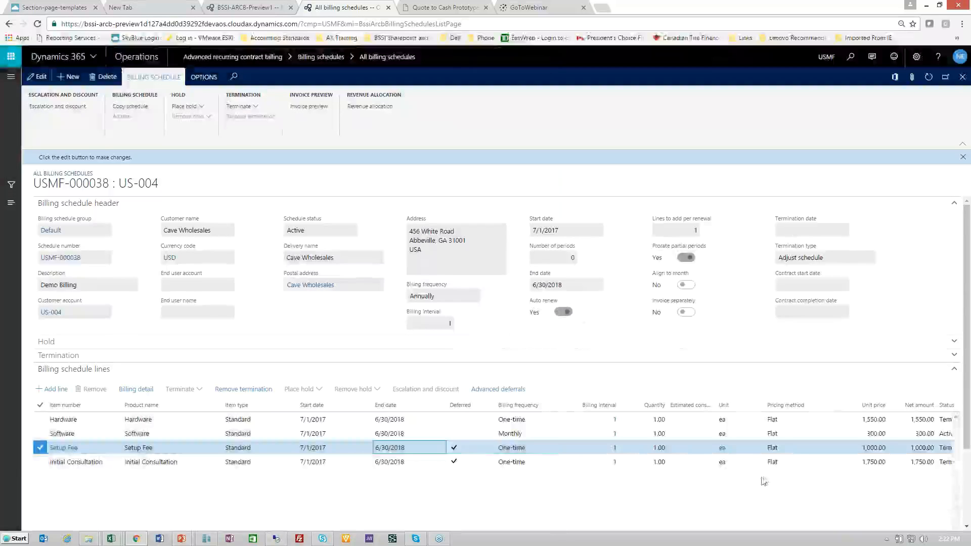
left_click(454, 462)
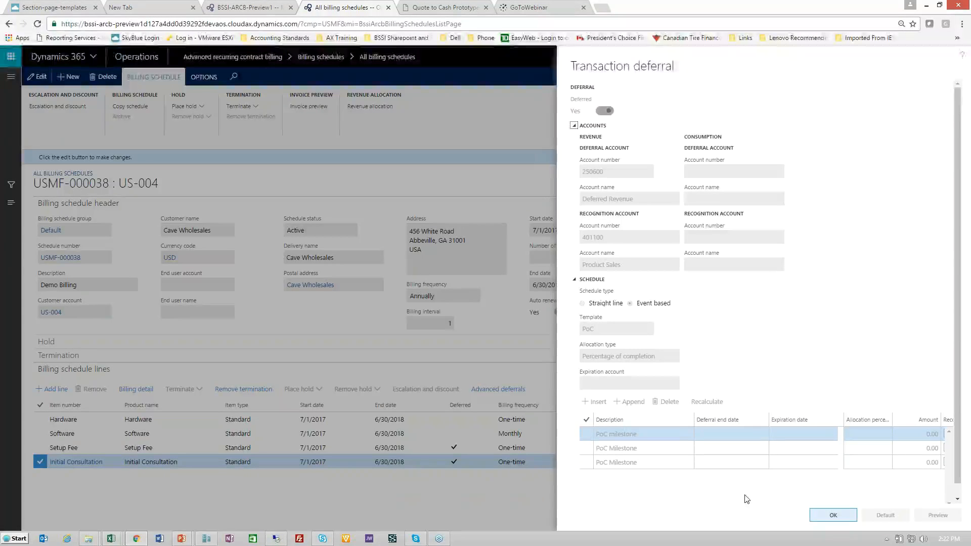
left_click(833, 515)
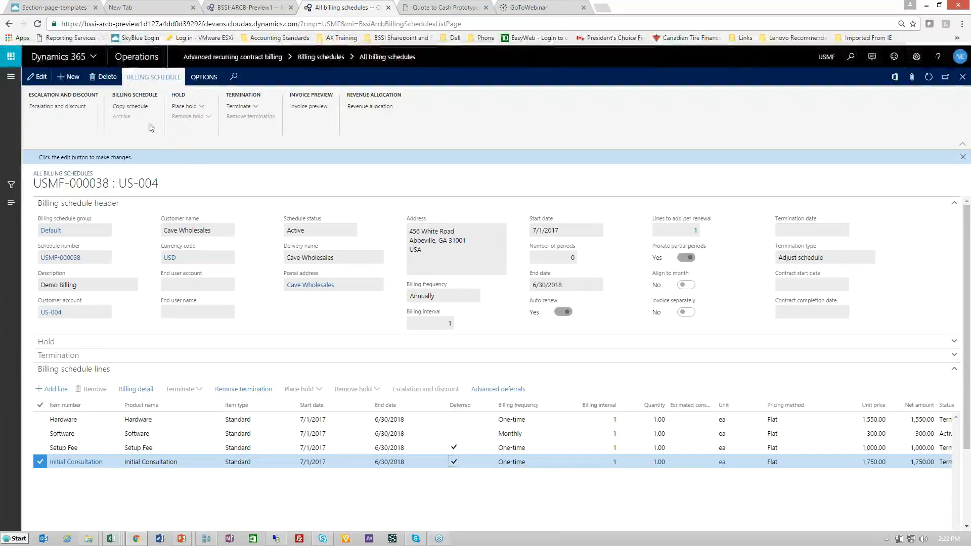
Open the list of all deferral schedules in Advanced revenue & expense deferrals and locate the newest Setup Fee and Initial Consultation entries
left_click(11, 76)
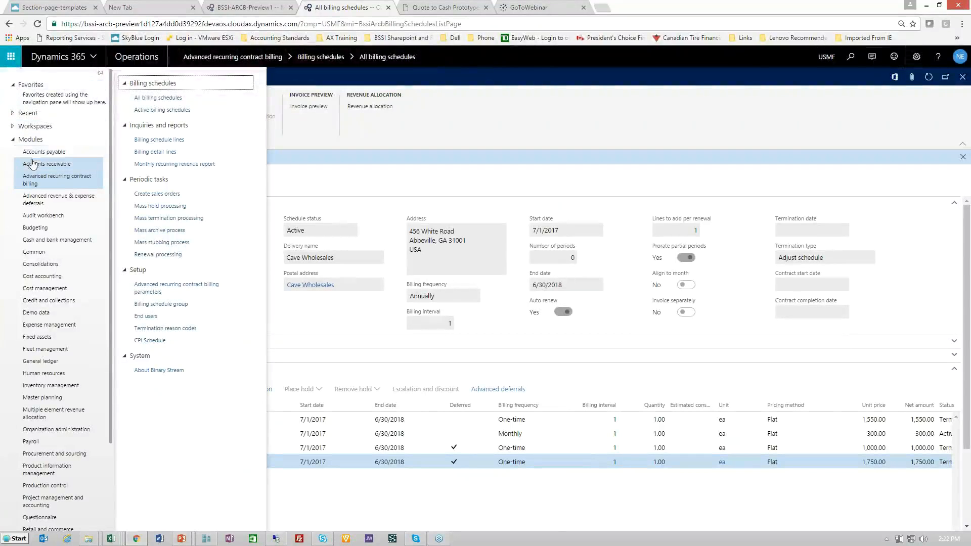
left_click(42, 199)
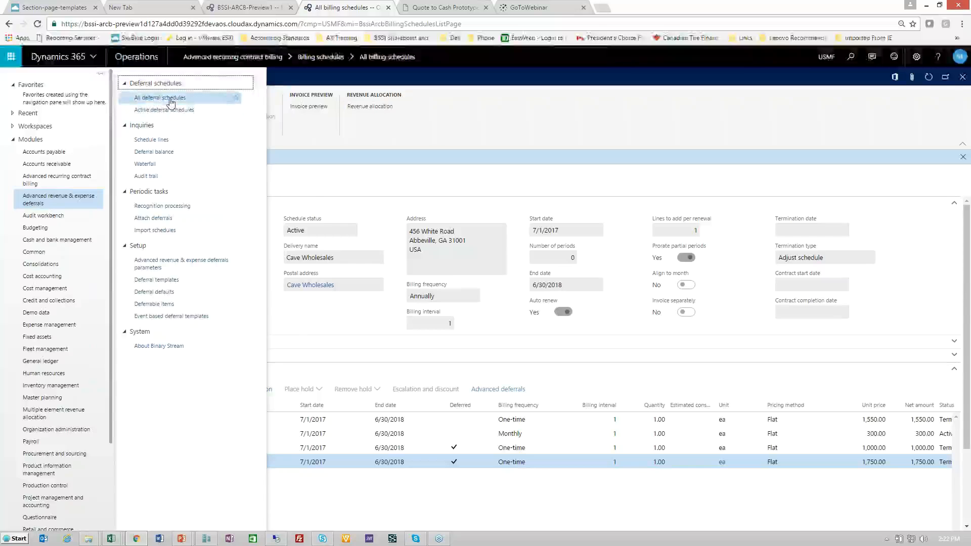
left_click(223, 98)
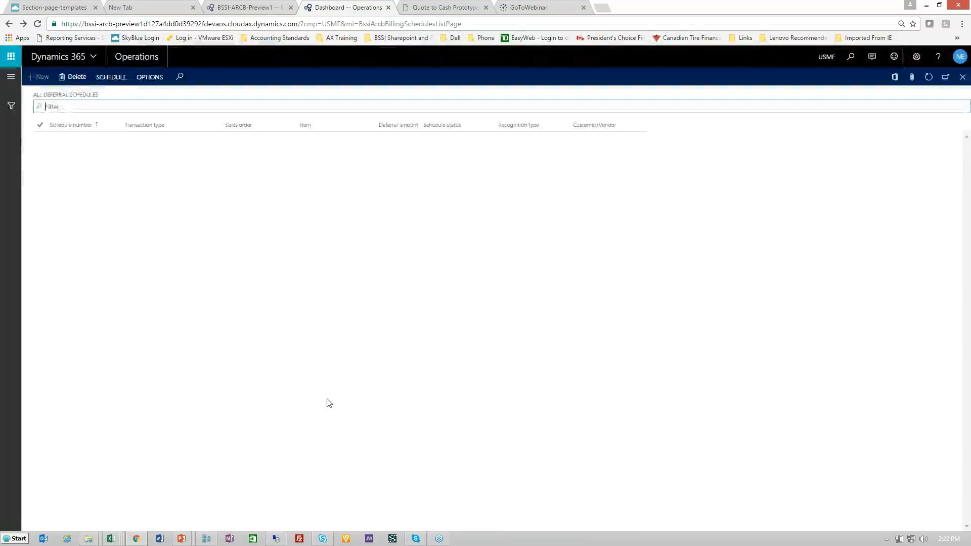
scroll(213, 475, "down", 2)
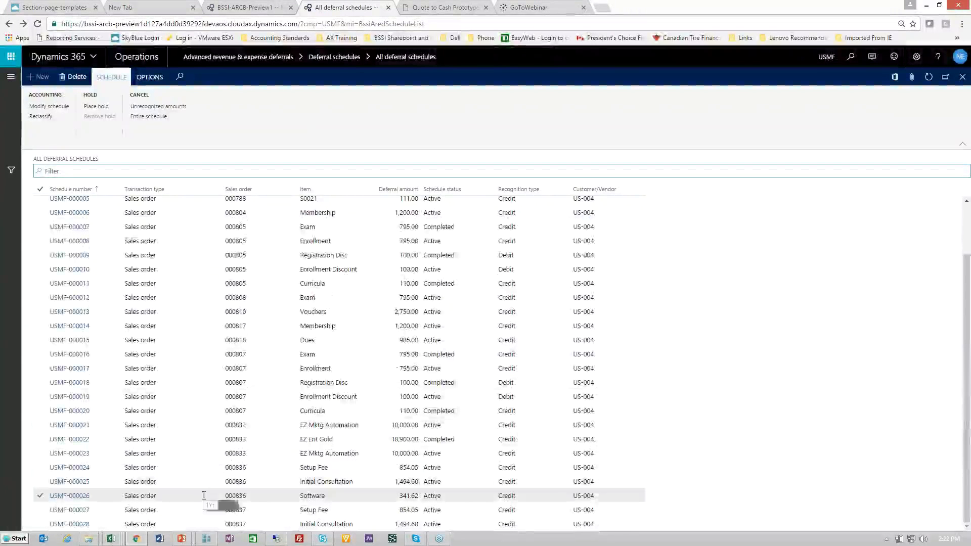
left_click(407, 523)
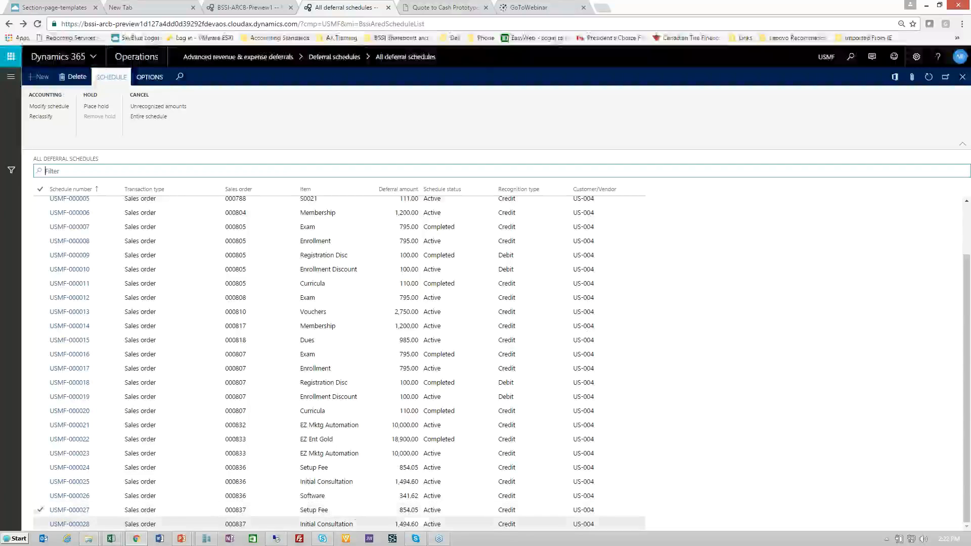
left_click(423, 512)
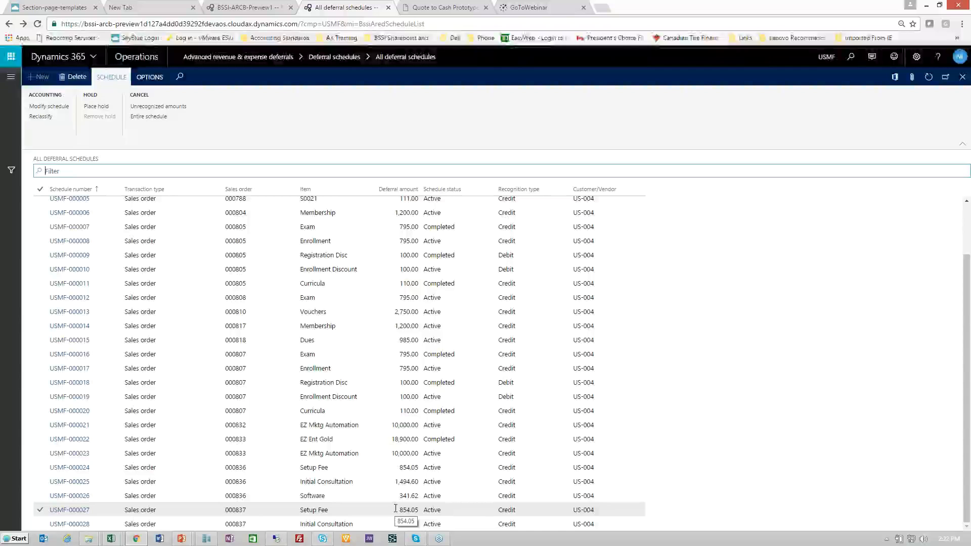
Open the Setup Fee deferral schedule USMF-000027 and review its monthly recognition lines from first to last
left_click(68, 510)
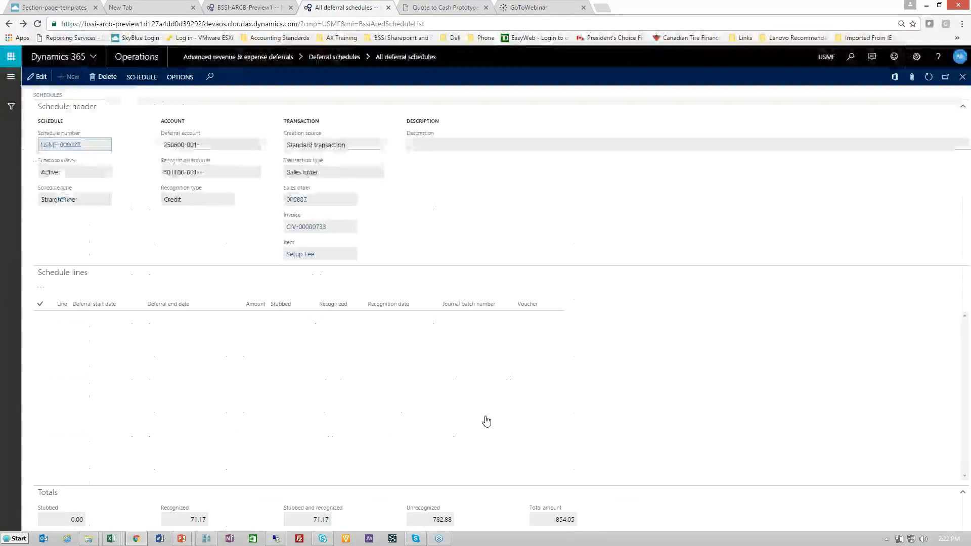
left_click(248, 400)
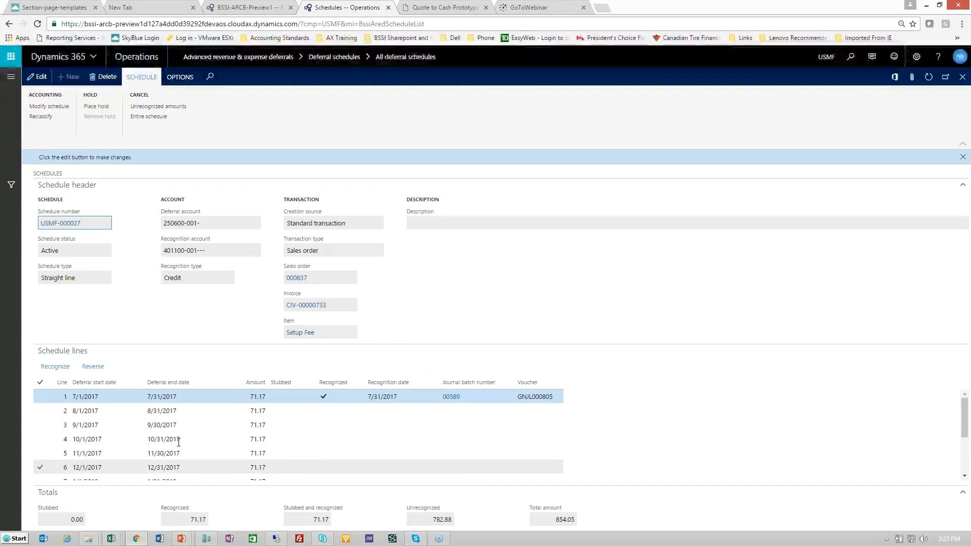
scroll(173, 436, "down", 3)
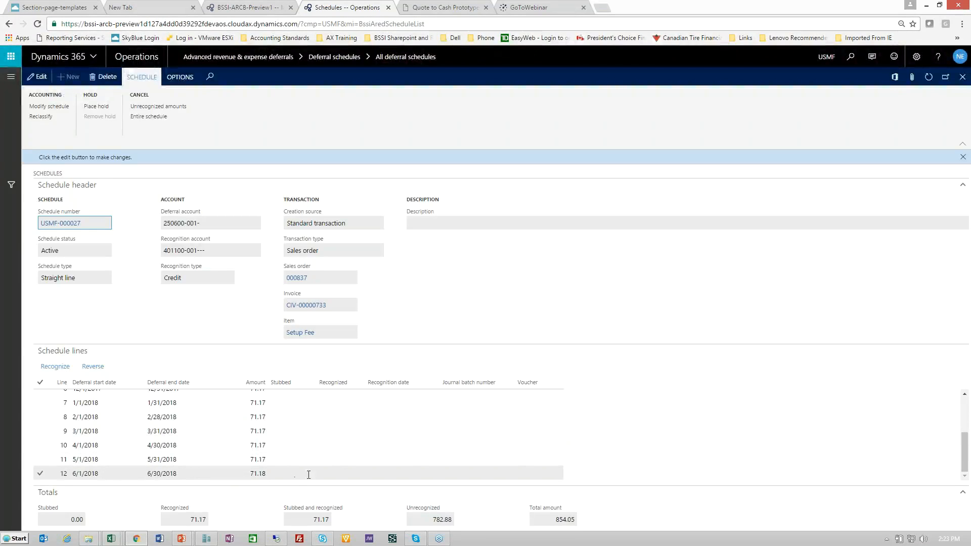
scroll(308, 475, "up", 3)
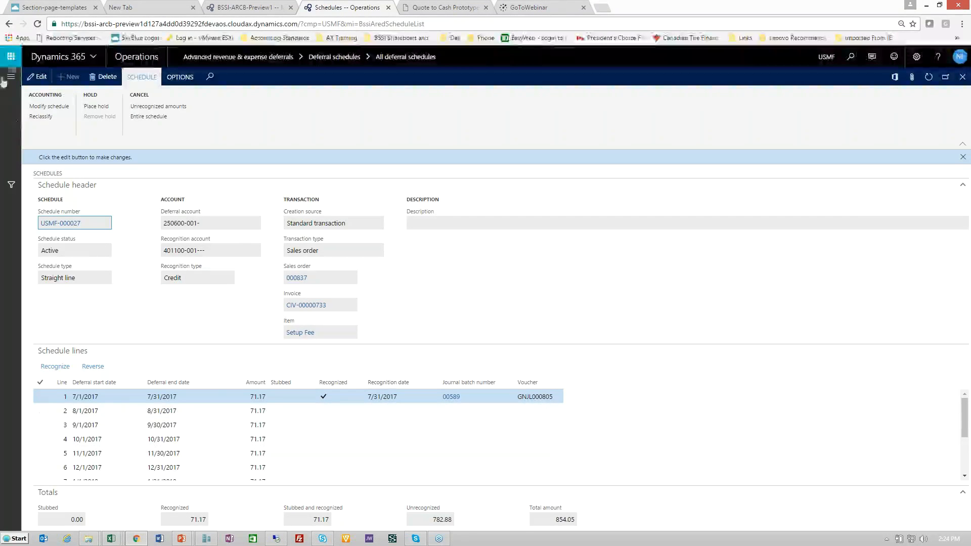
Return to the list of all deferral schedules and select the Initial Consultation schedule USMF-000028
left_click(9, 24)
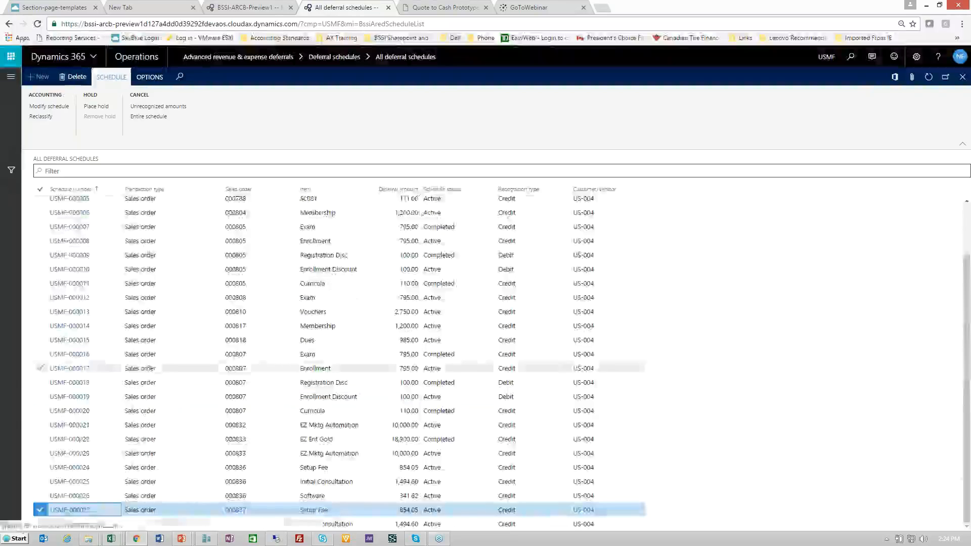
left_click(338, 524)
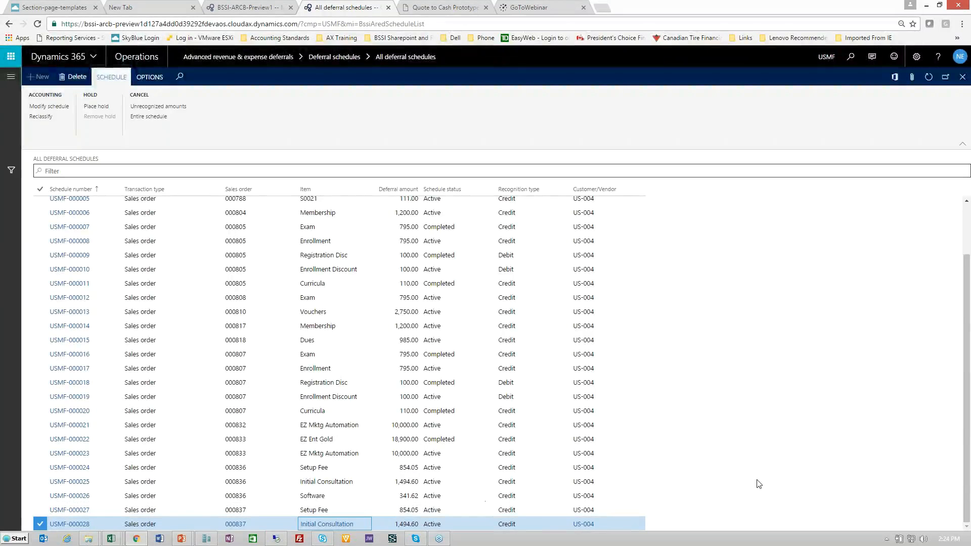
Open the Initial Consultation schedule USMF-000028 for modification and set the first PoC milestone's deferral end date to 8/16/2017
left_click(62, 525)
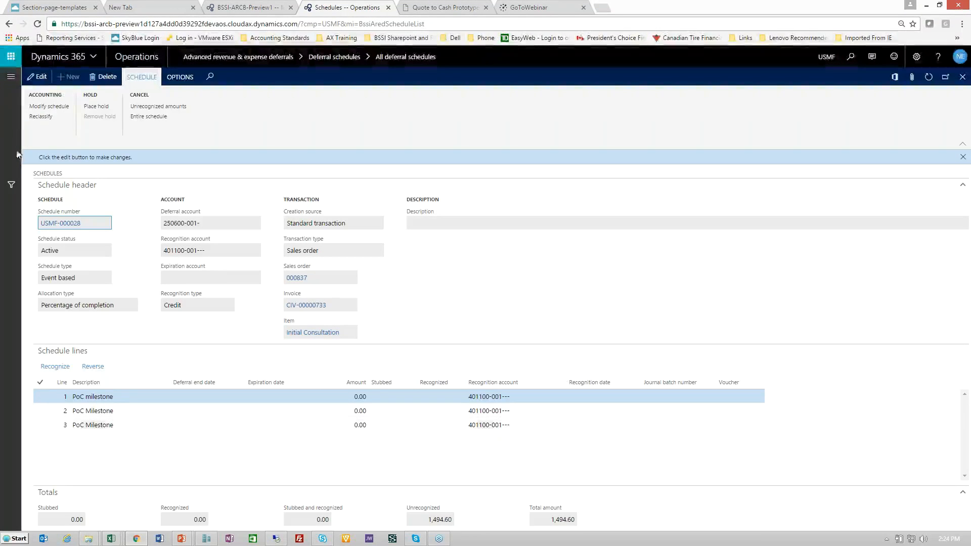
left_click(49, 106)
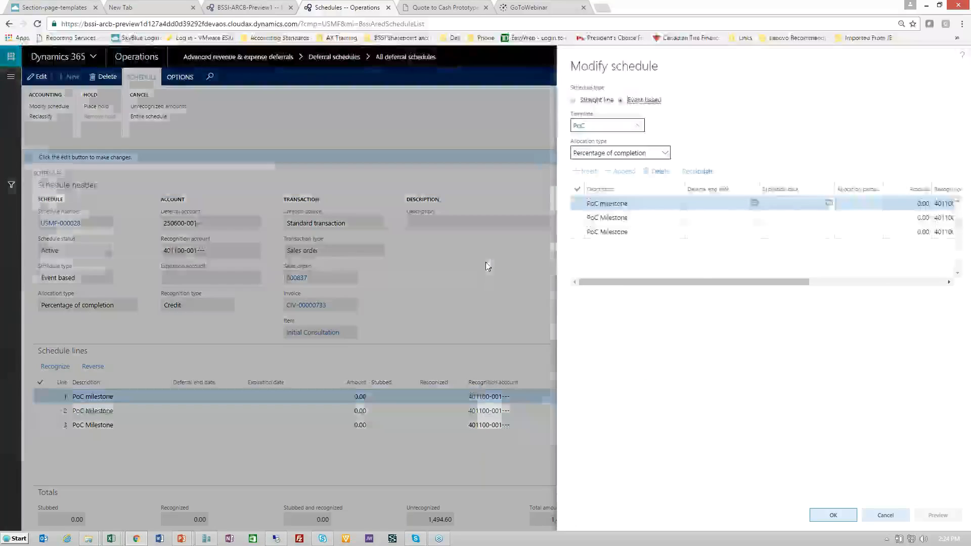
left_click(745, 202)
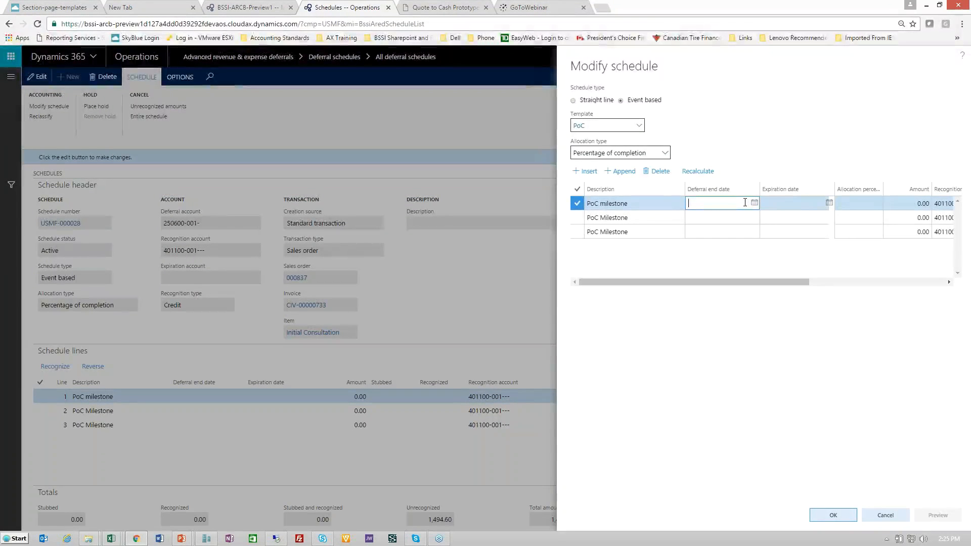
key("shift")
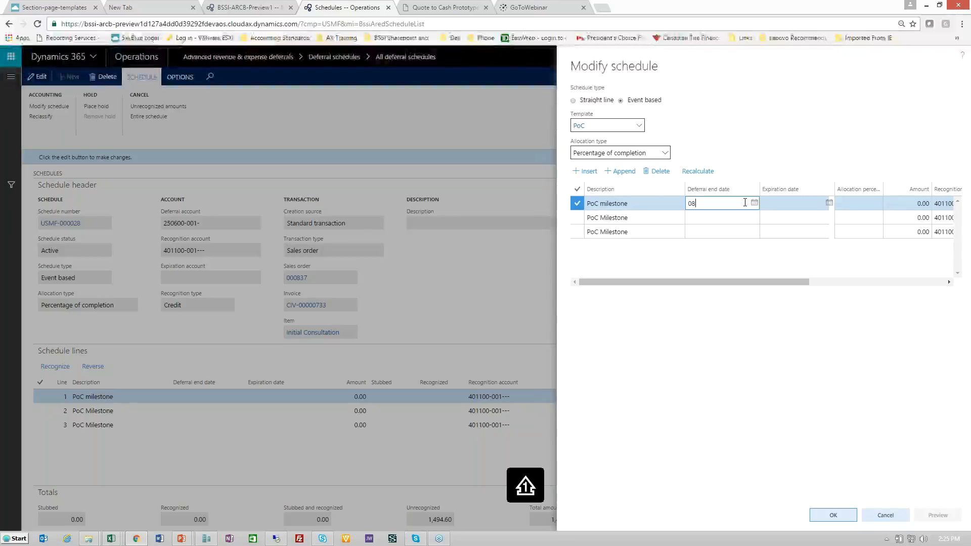
type("081617")
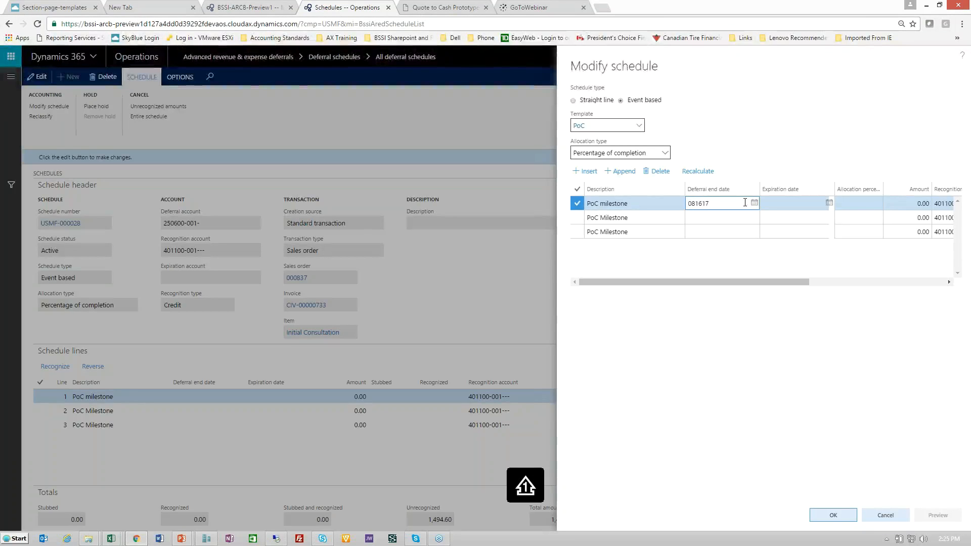
Set the first PoC milestone's allocation percentage to 42.5 and apply the schedule modification
left_click(880, 205)
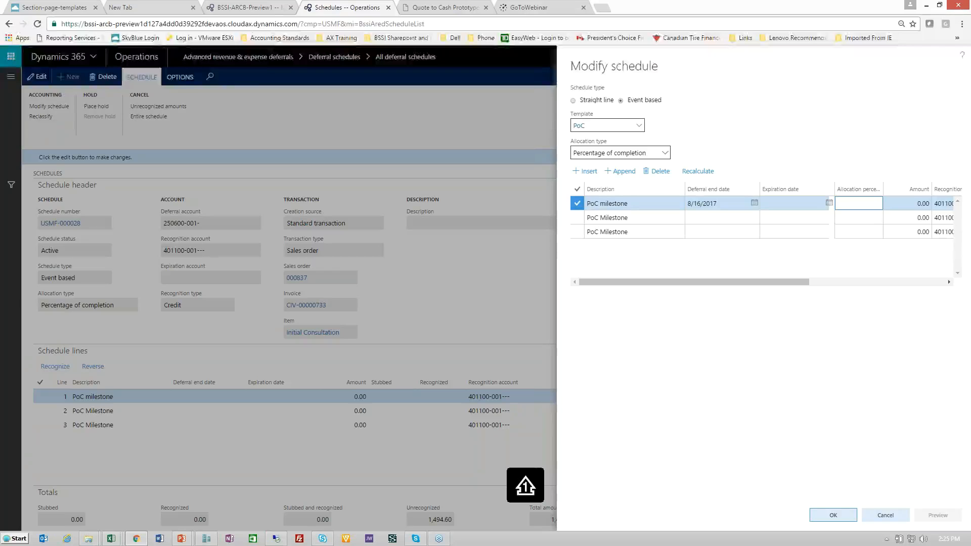
type("42.5")
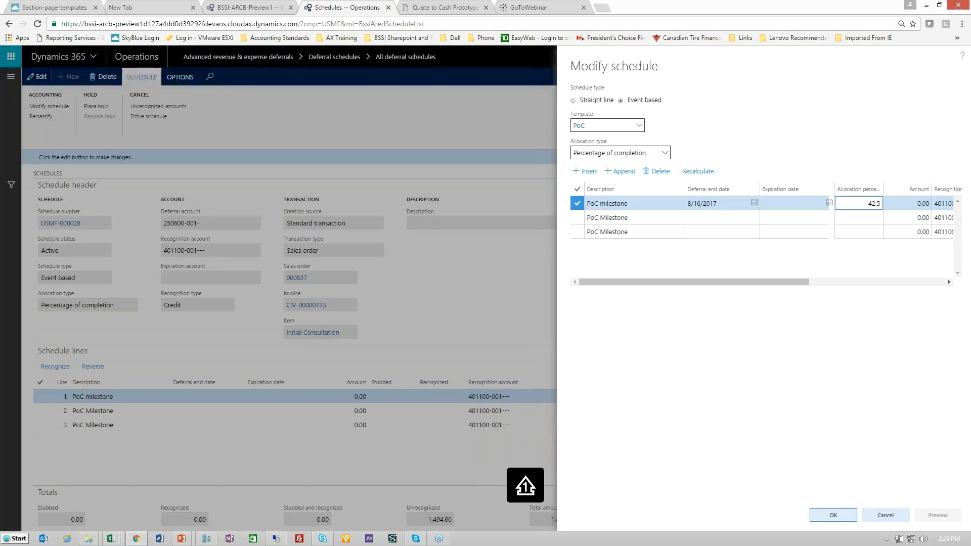
key("Tab")
key("Tab")
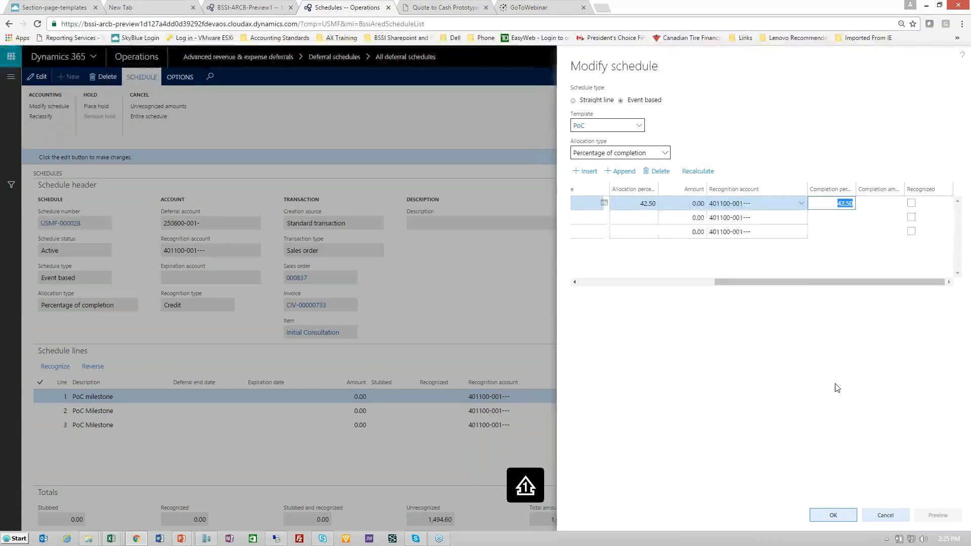
left_click(837, 516)
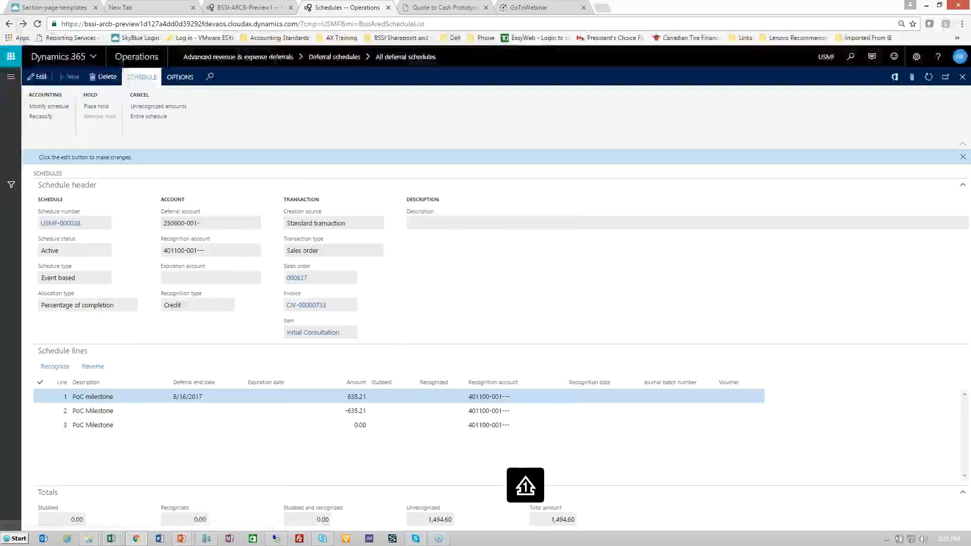
Open Recognition processing for revenue and expense deferrals and set the cutoff date to 8/31/2017
left_click(10, 76)
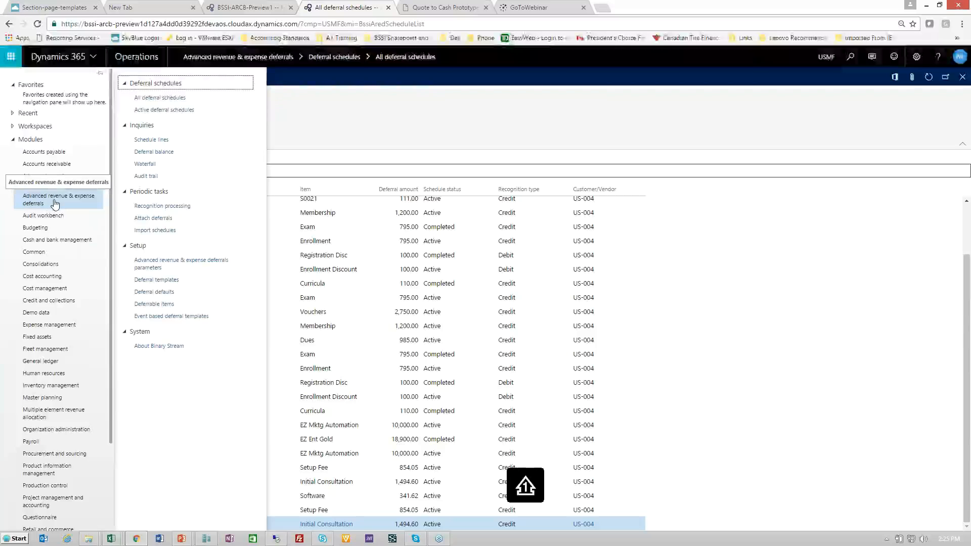
left_click(175, 206)
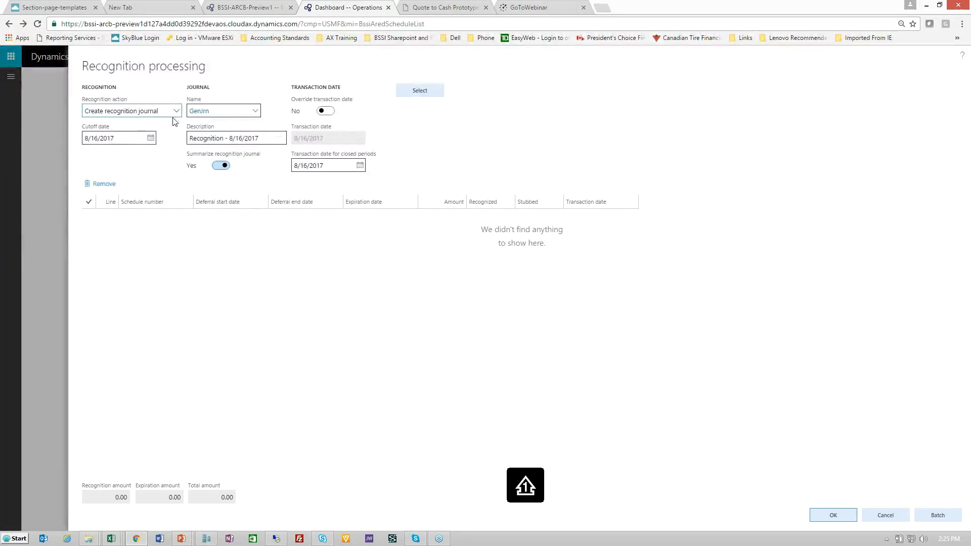
left_click(150, 139)
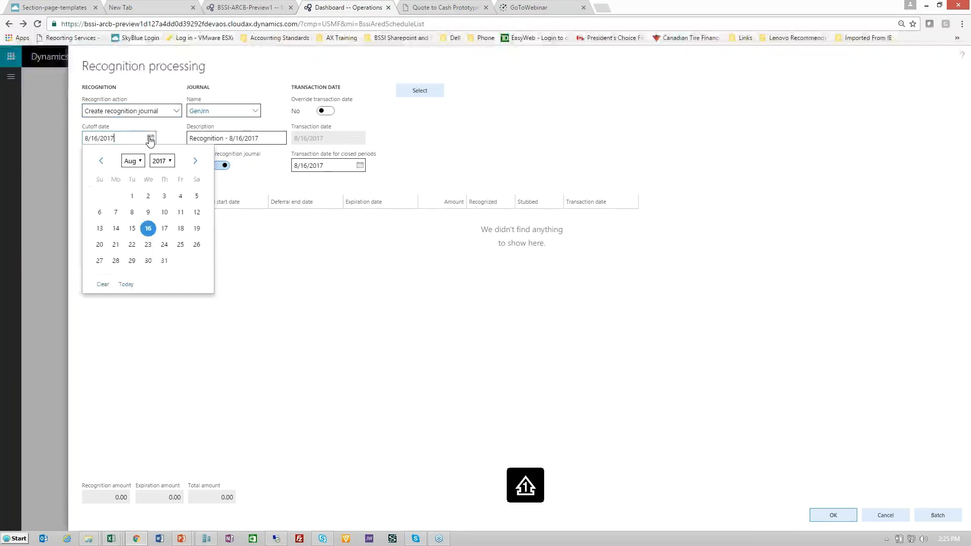
left_click(164, 261)
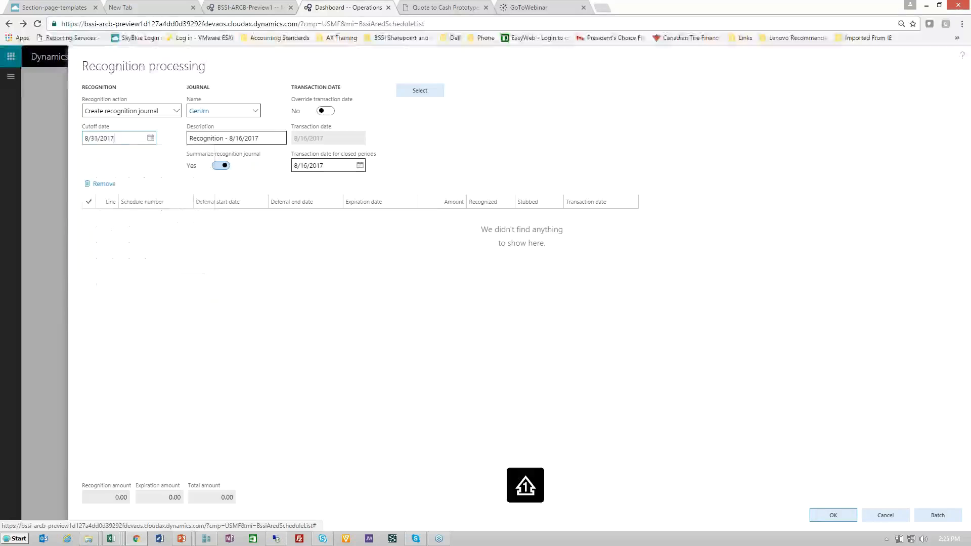
Change the recognition journal description to "Recognition - 8/2017" and set the transaction date for closed periods to 8/31/2017
left_click(267, 140)
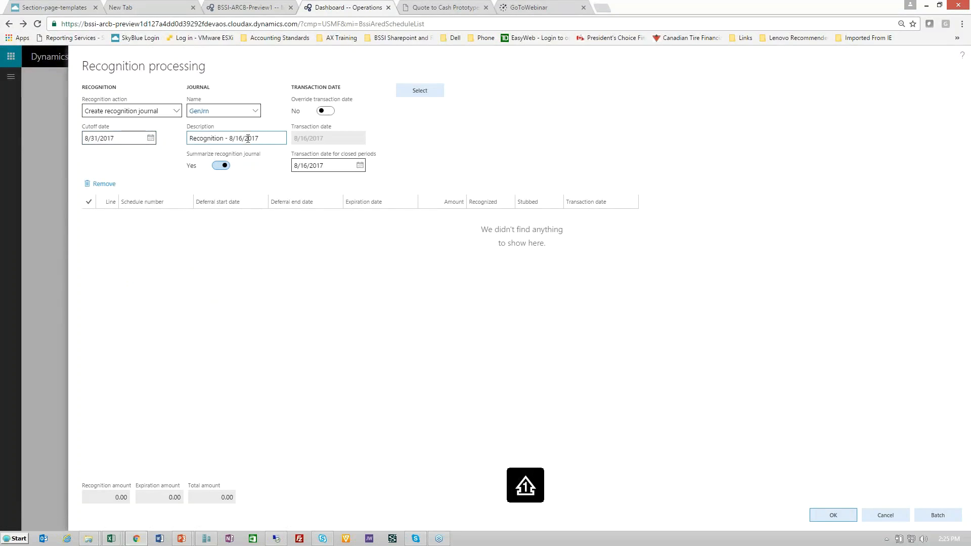
key("BackSpace")
key("BackSpace")
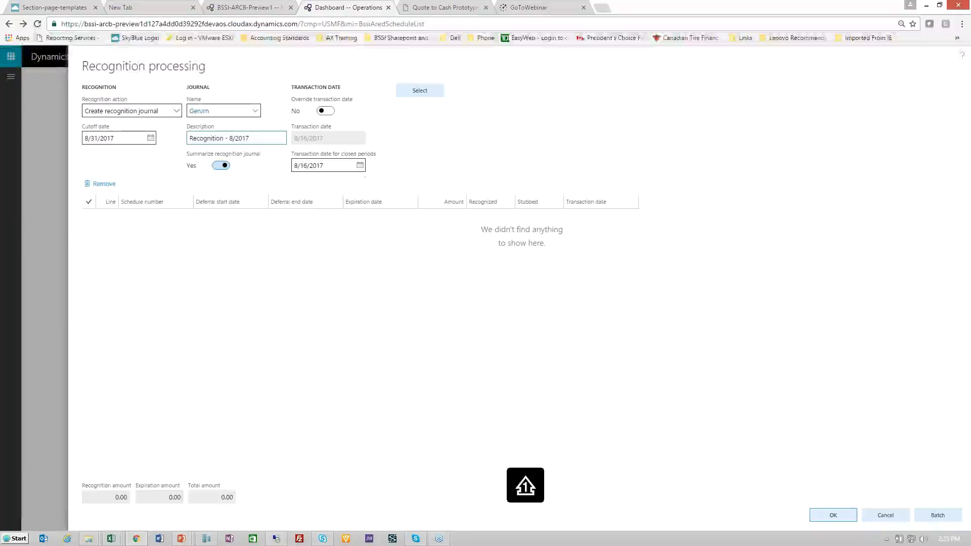
left_click(362, 166)
left_click(375, 288)
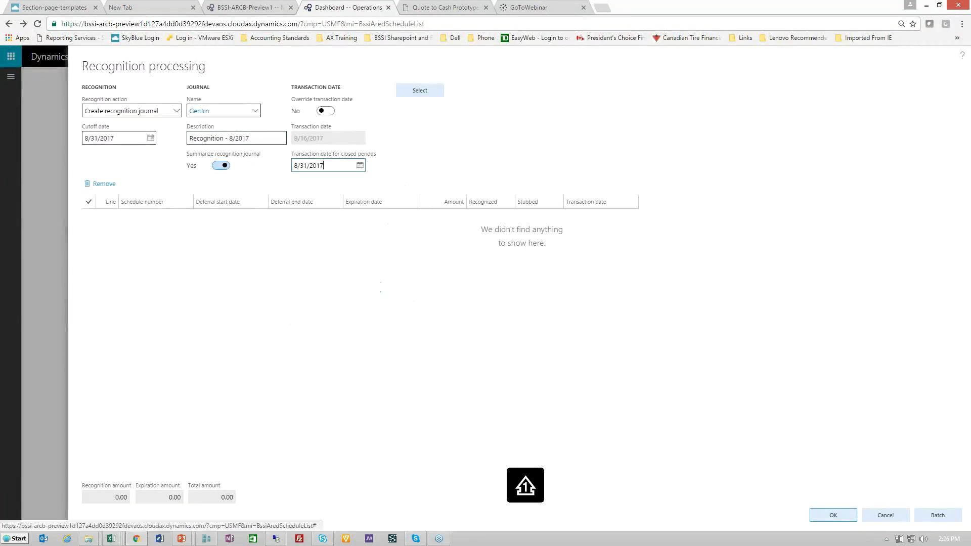
Retrieve the recognition lines with the previously used query, review them, and cancel recognition processing without creating the journal
left_click(424, 92)
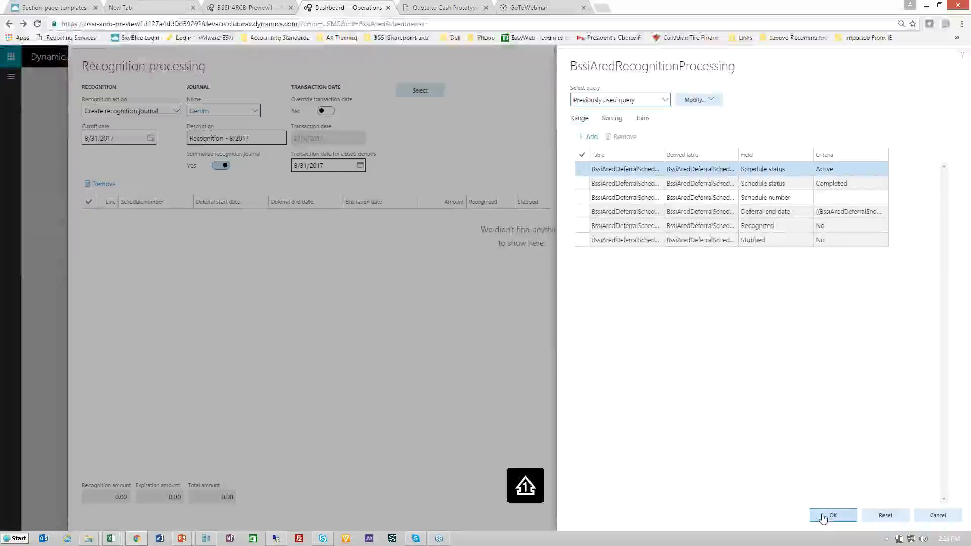
left_click(833, 515)
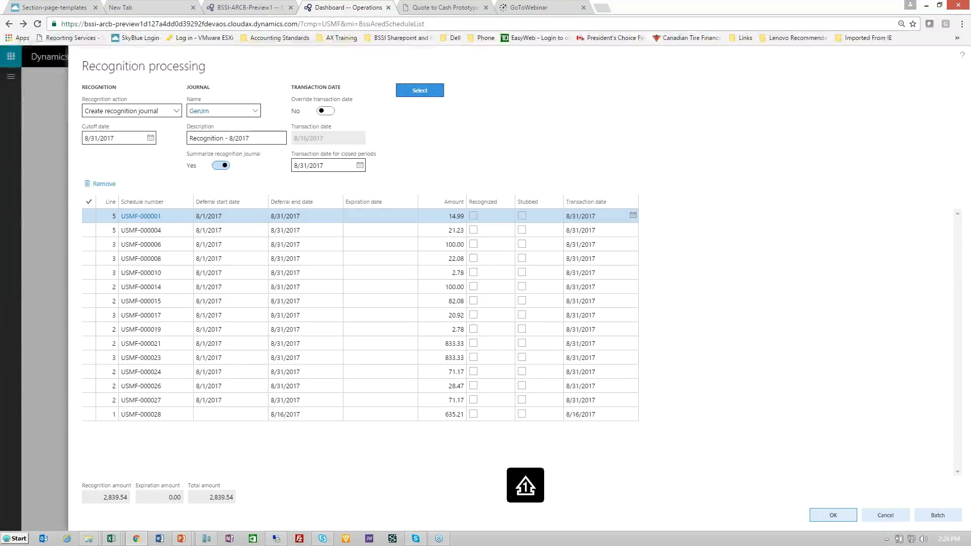
left_click(883, 517)
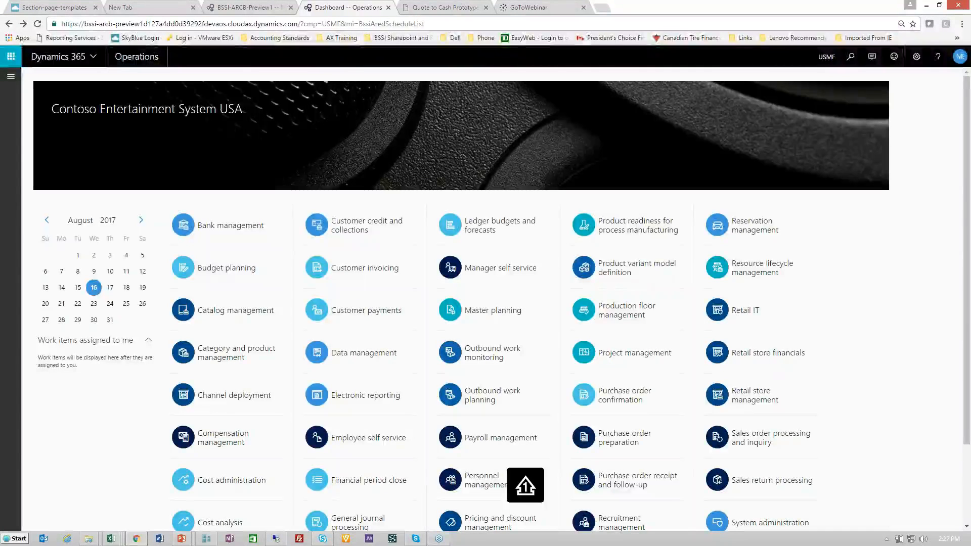
Open the Multiple element revenue allocation parameters and review the available SSP origin options without changing the selection
left_click(10, 79)
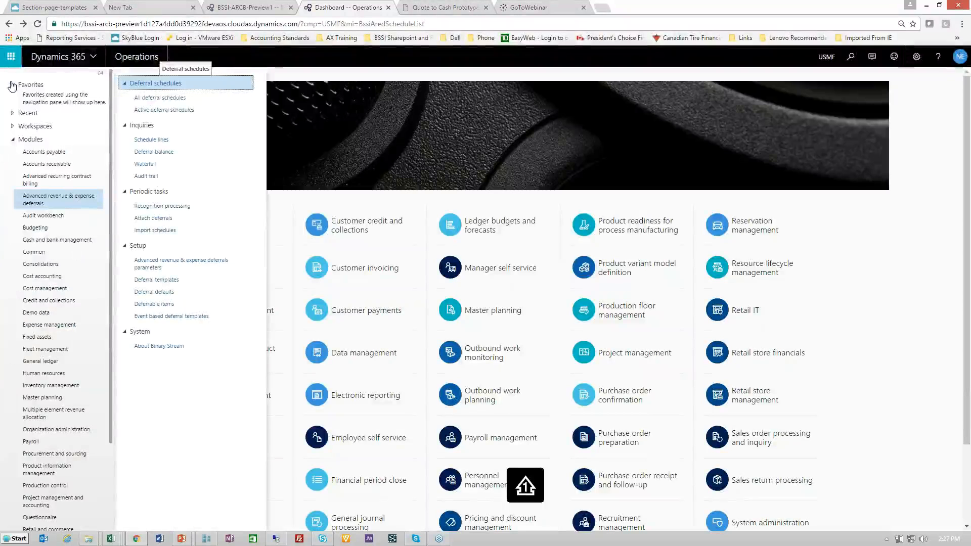
left_click(42, 414)
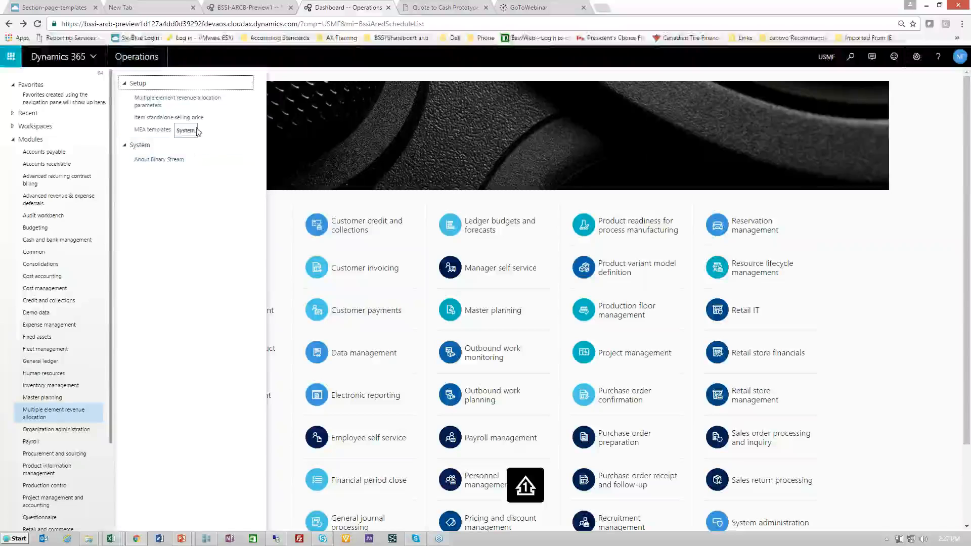
left_click(178, 103)
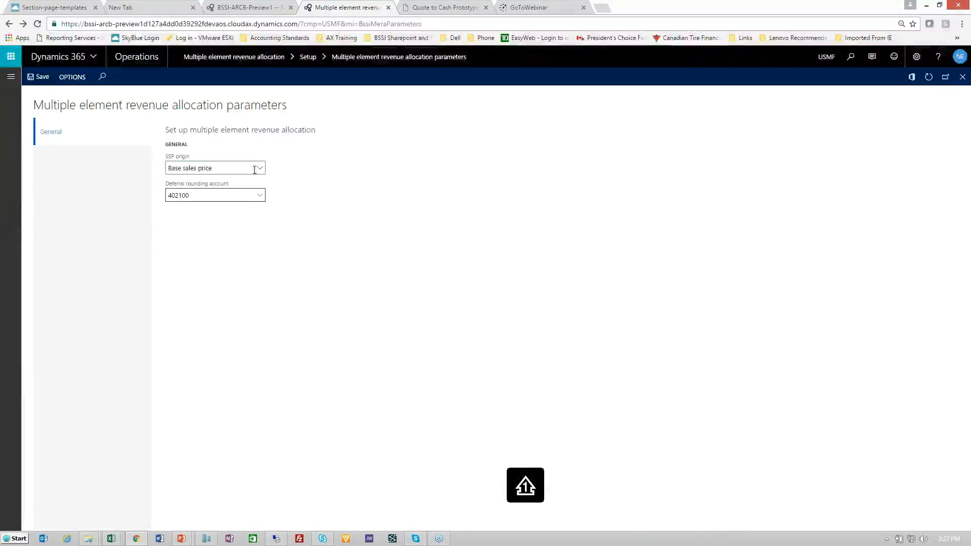
left_click(260, 169)
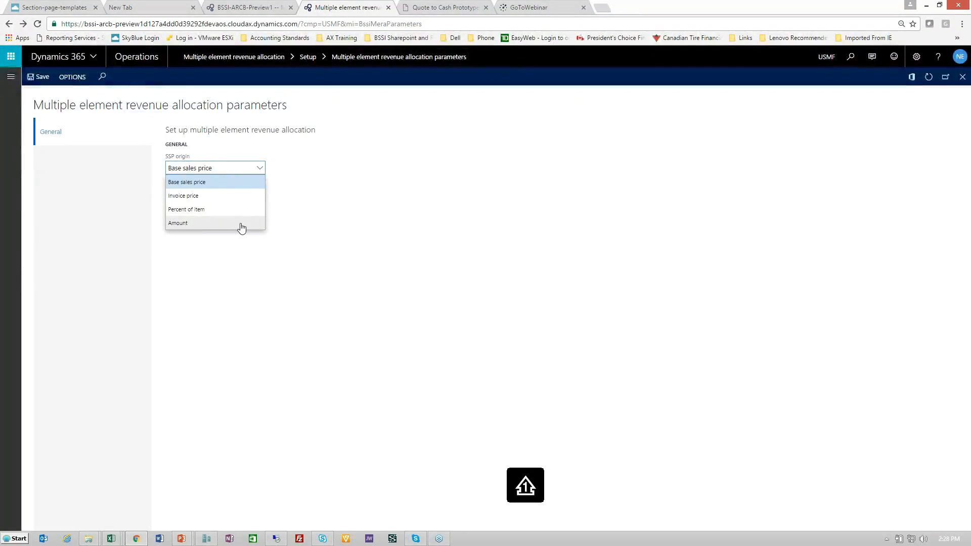
left_click(312, 236)
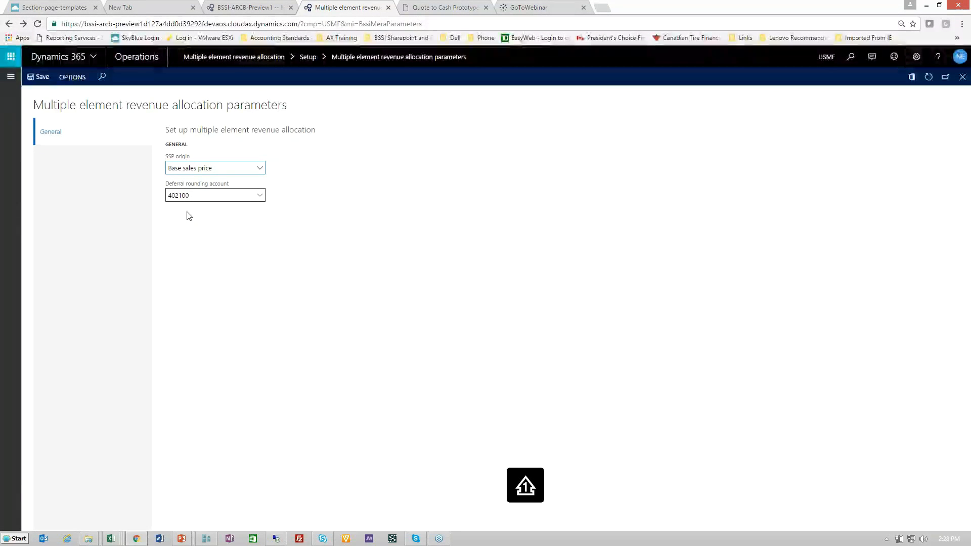
Open the Item standalone selling price setup and review each item's SSP origin, standalone selling price and percent
left_click(11, 77)
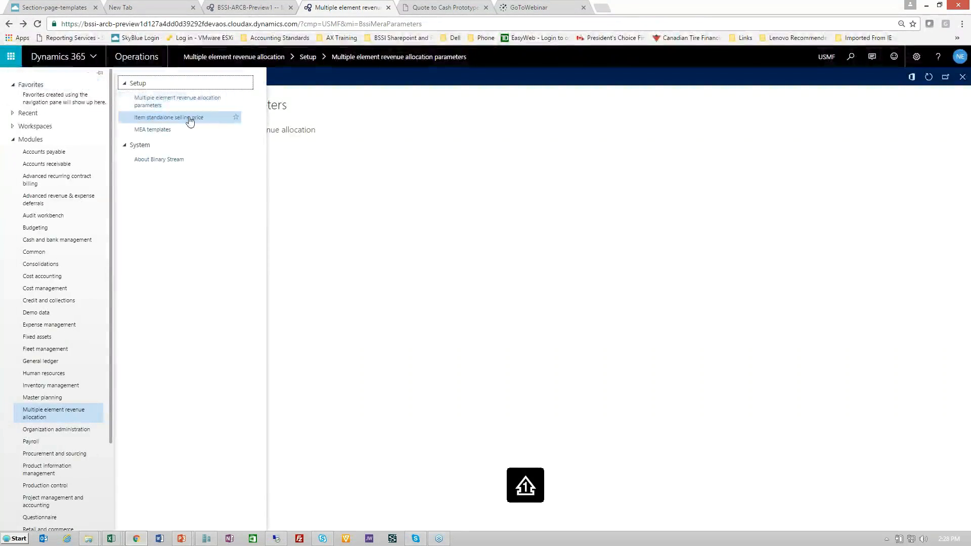
left_click(190, 121)
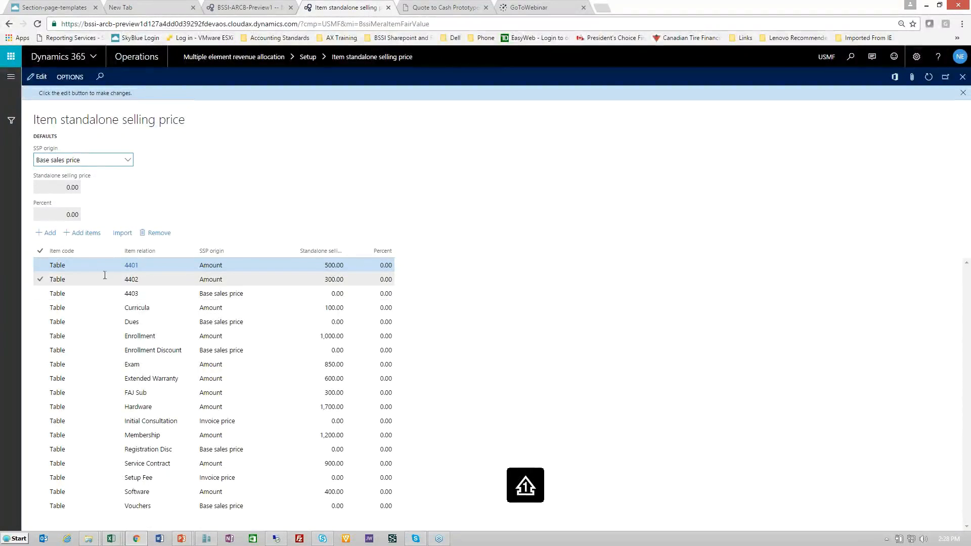
left_click(72, 267)
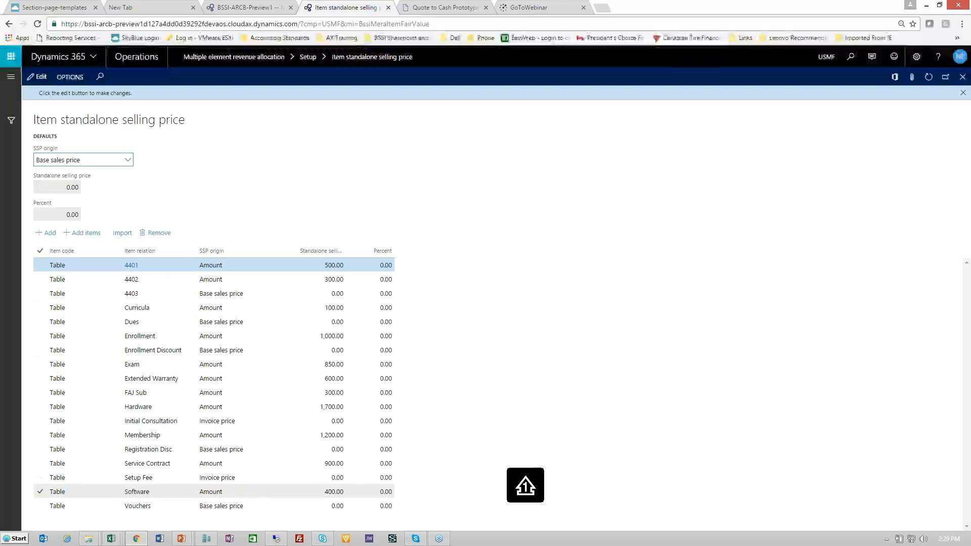
Open the Advanced revenue & expense deferrals parameters and review the schedule and recognition settings, including the default deferral start date options
left_click(11, 79)
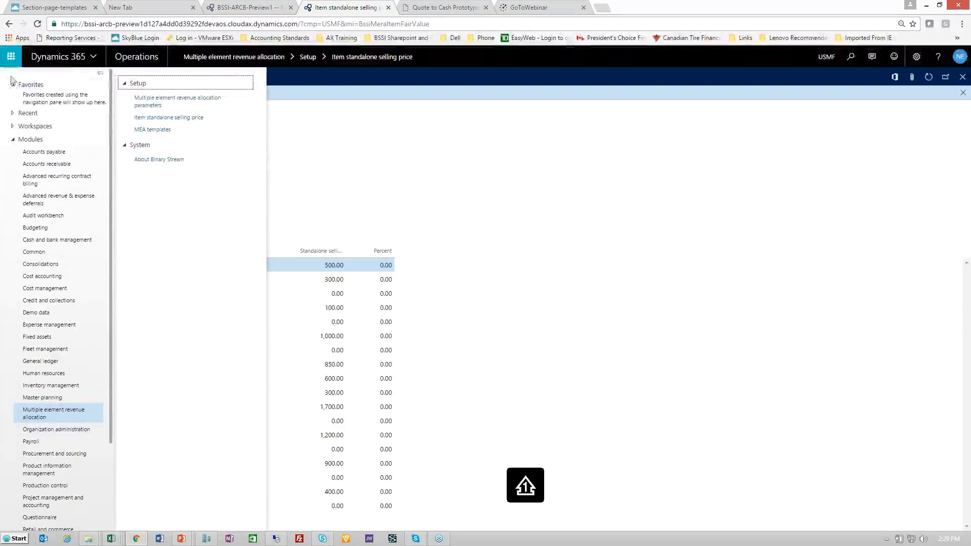
left_click(49, 202)
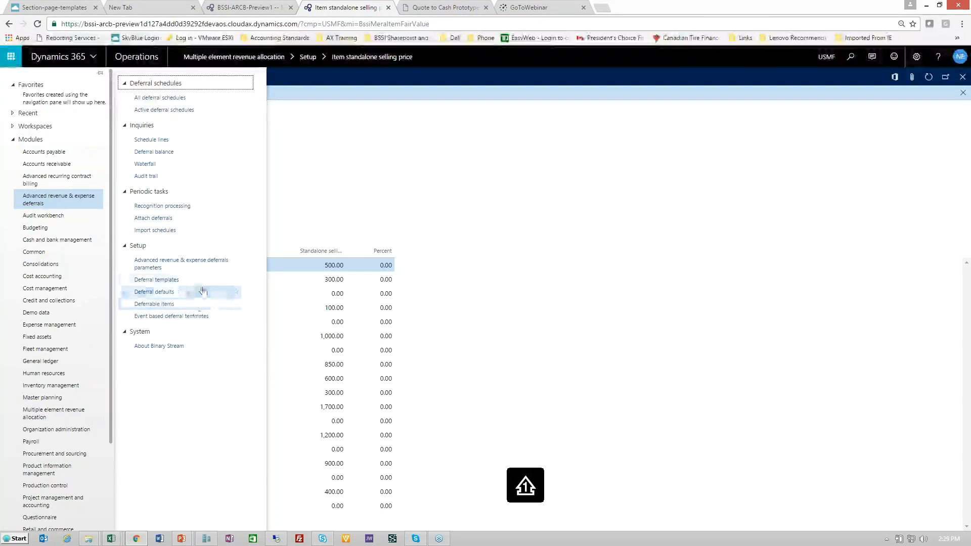
left_click(200, 263)
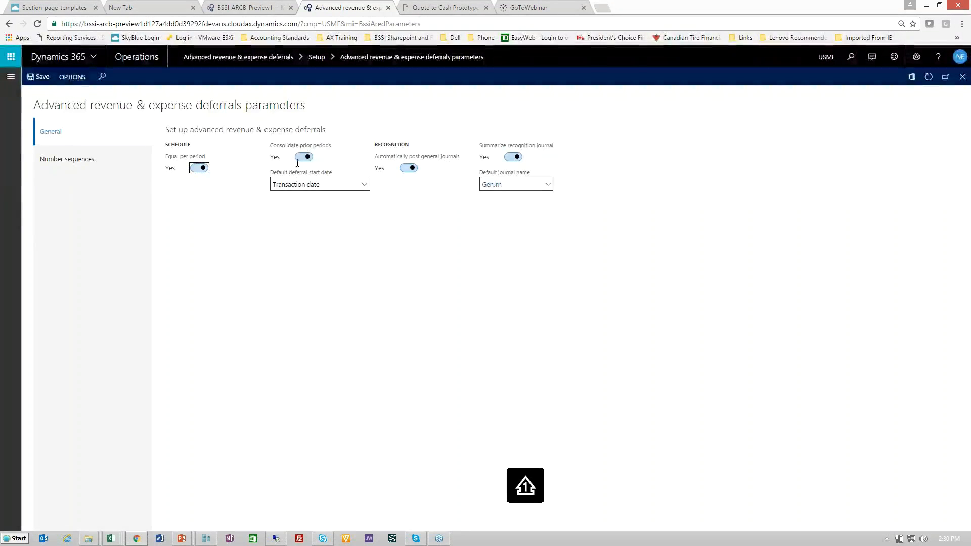
left_click(365, 185)
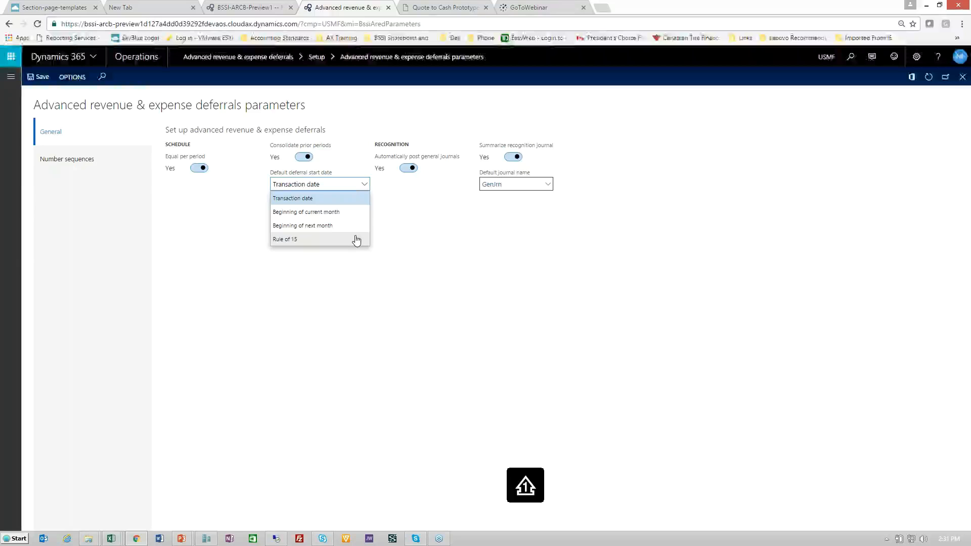
left_click(407, 189)
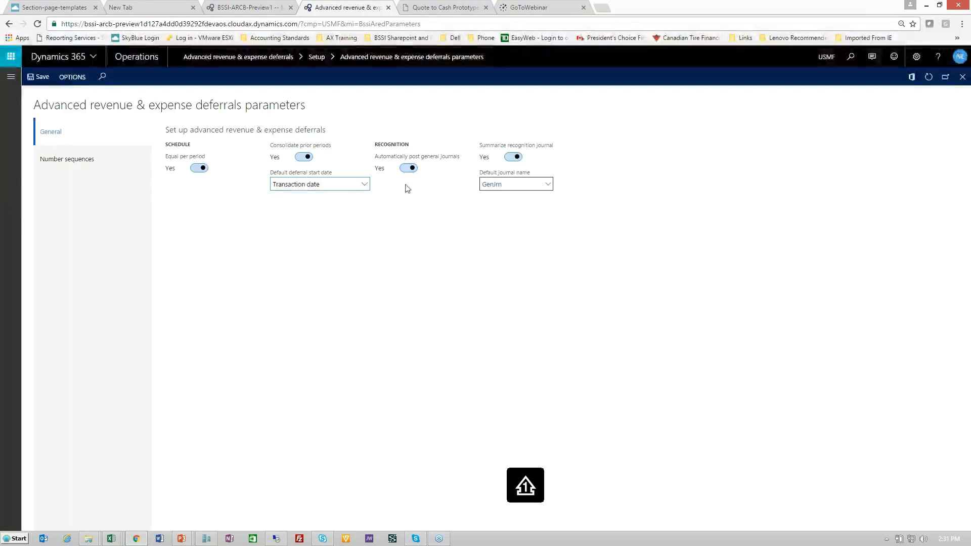
key("F5")
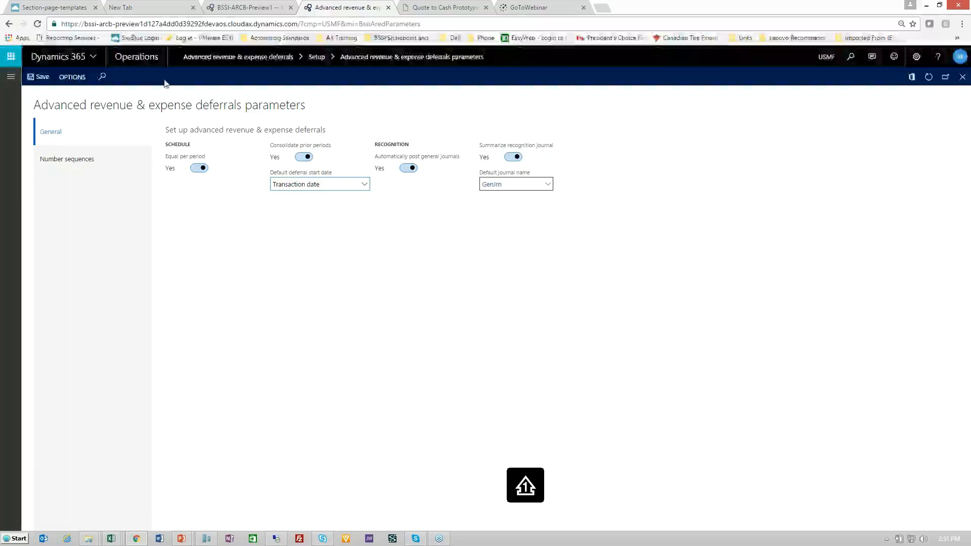
Open the Deferrable items setup and review the items listed for sales orders
left_click(11, 77)
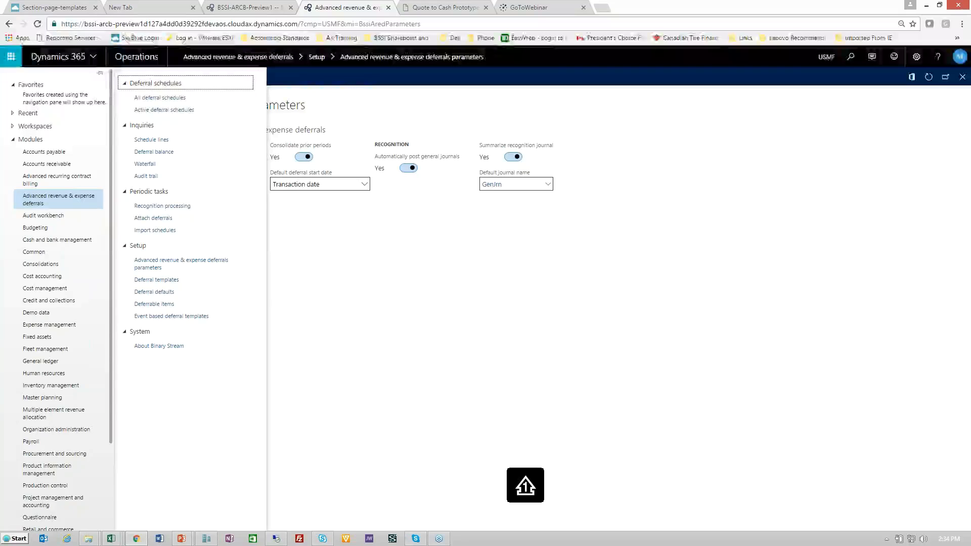
left_click(166, 304)
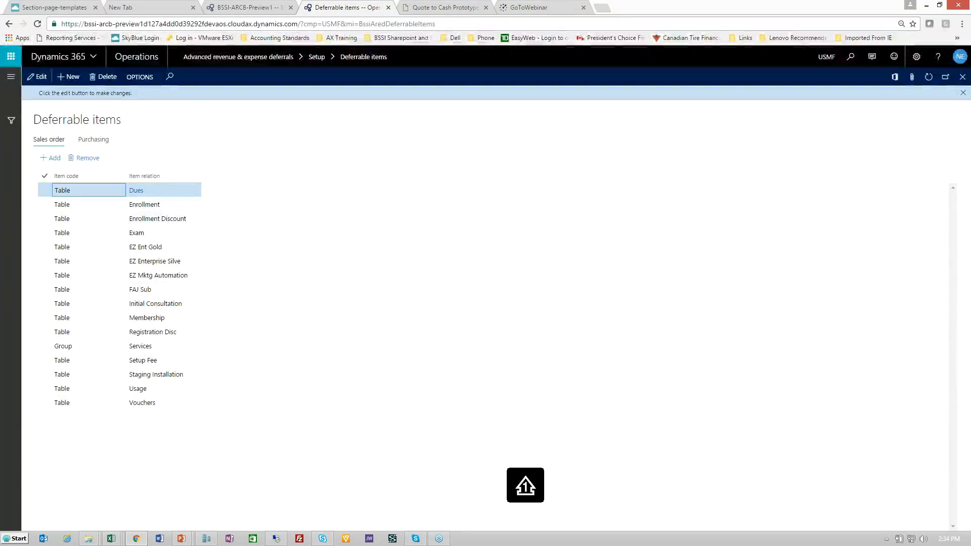
Open the Deferral templates setup and review the lines and period frequency of the 1Yr and 2 yr templates
left_click(11, 77)
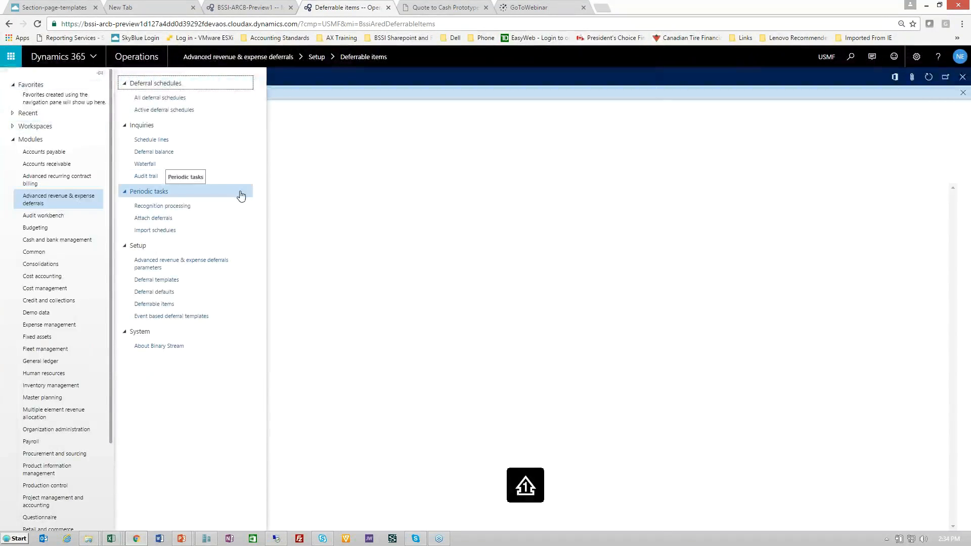
left_click(197, 280)
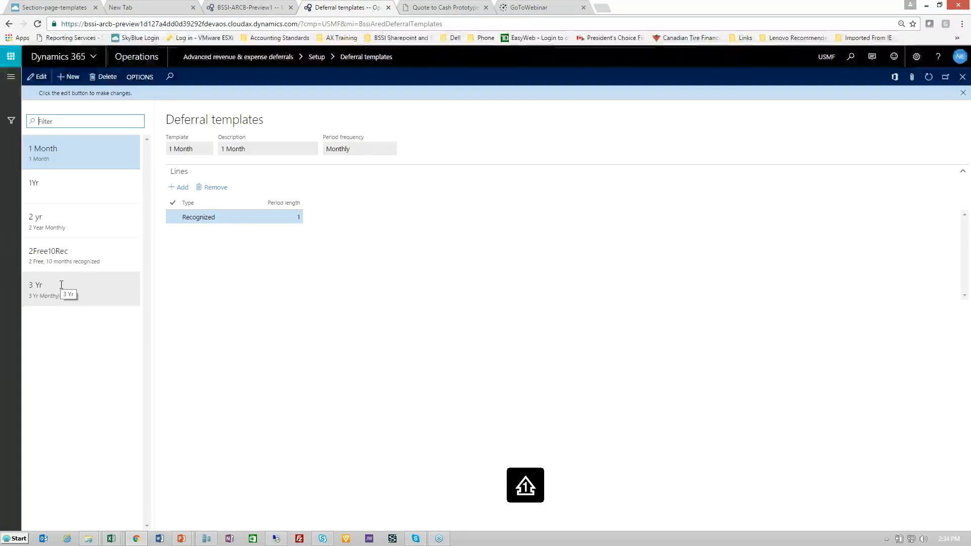
left_click(62, 189)
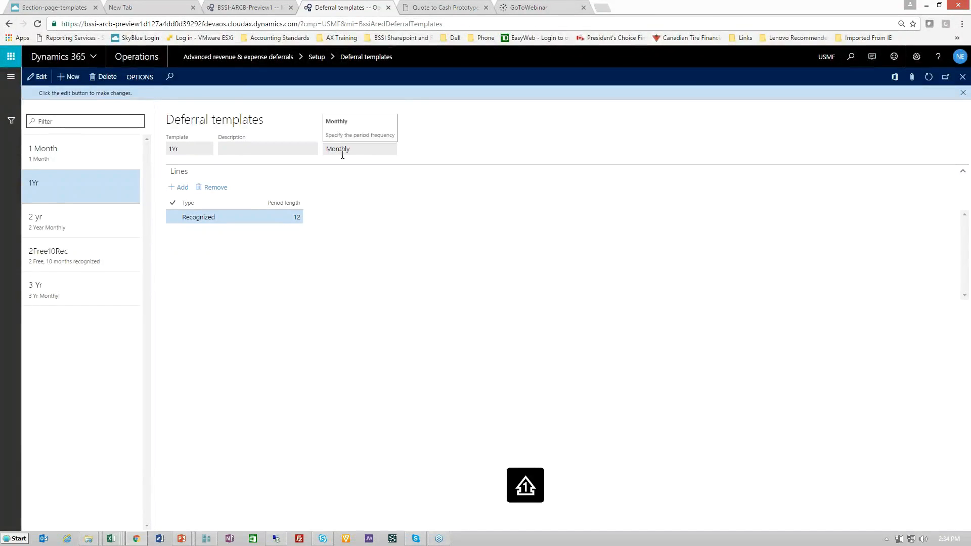
left_click(87, 219)
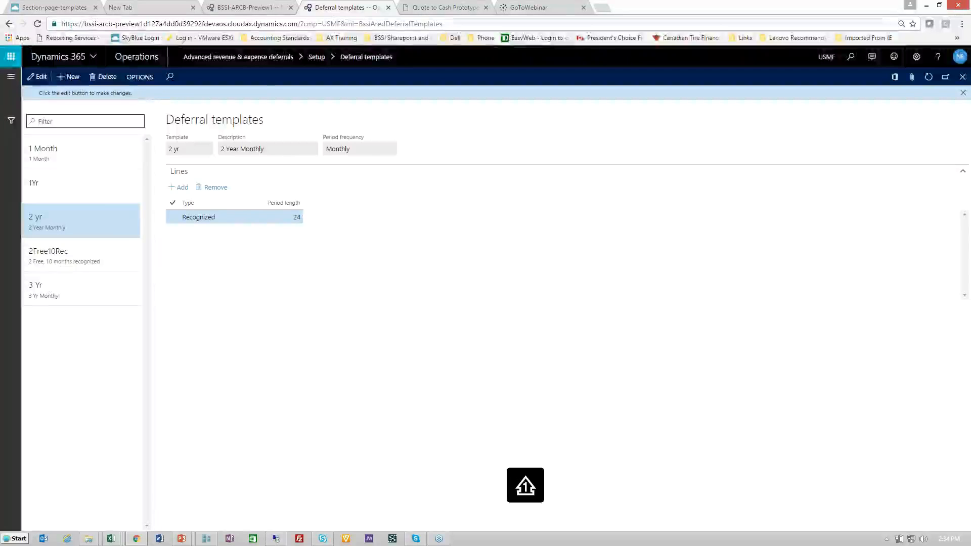
Open the Deferral defaults setup and review the sales order defaults for deferred revenue, deferred consumption and template
left_click(11, 76)
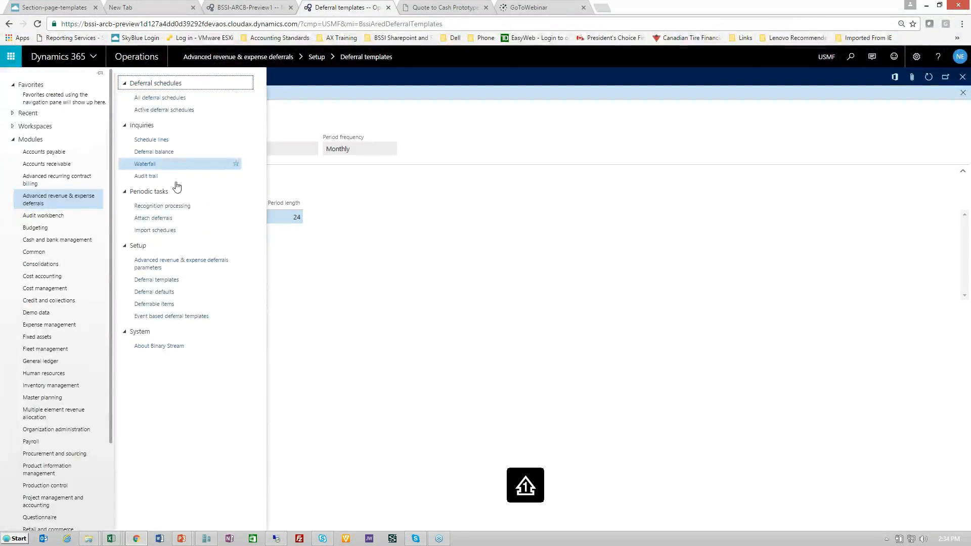
left_click(161, 292)
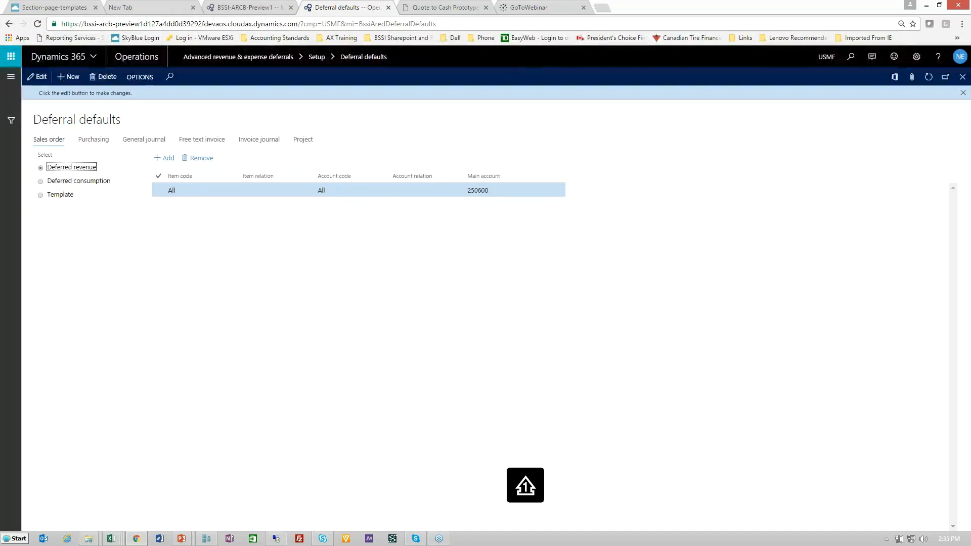
left_click(41, 182)
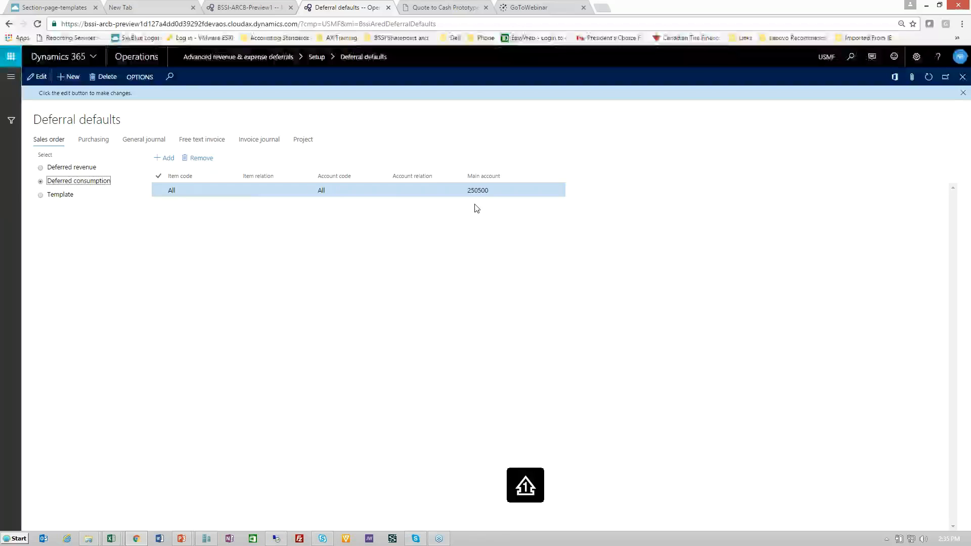
left_click(40, 196)
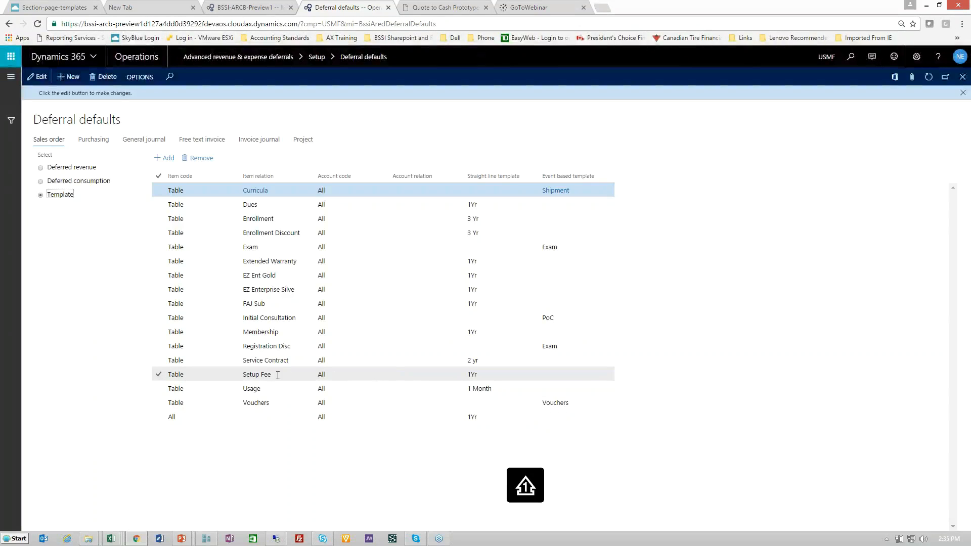
mouse_move(277, 375)
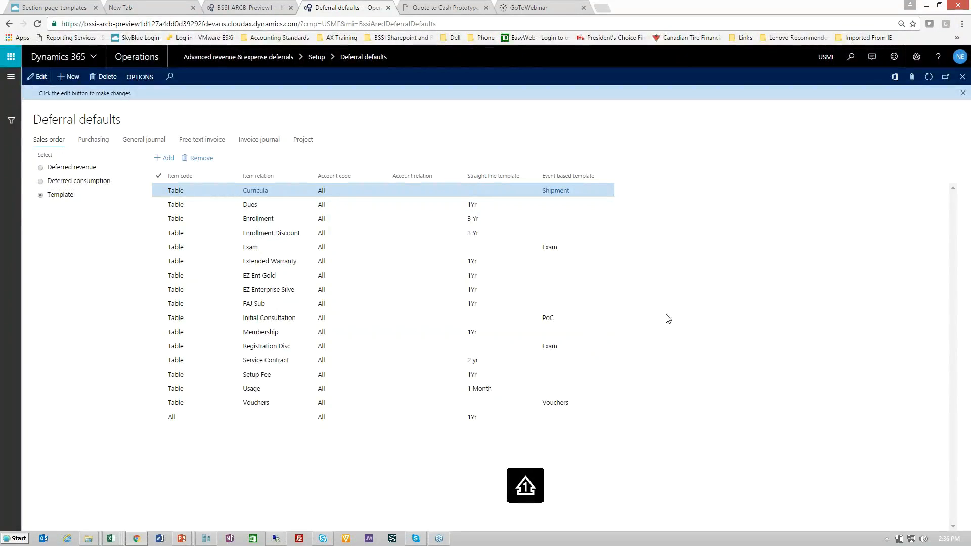
Open the Event based deferral templates setup and review the lines of the Exam, HDWR, PCT-20-80 and PoC templates
left_click(11, 77)
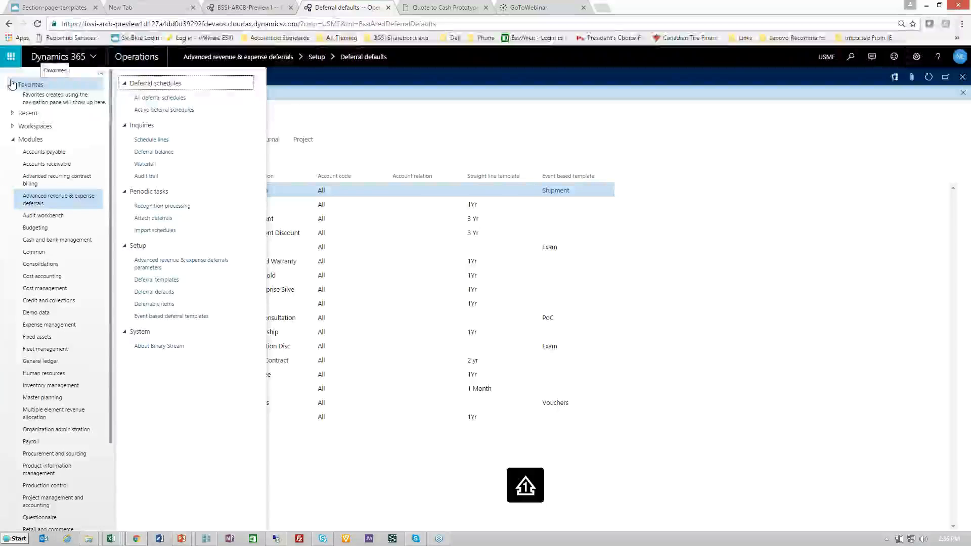
left_click(168, 317)
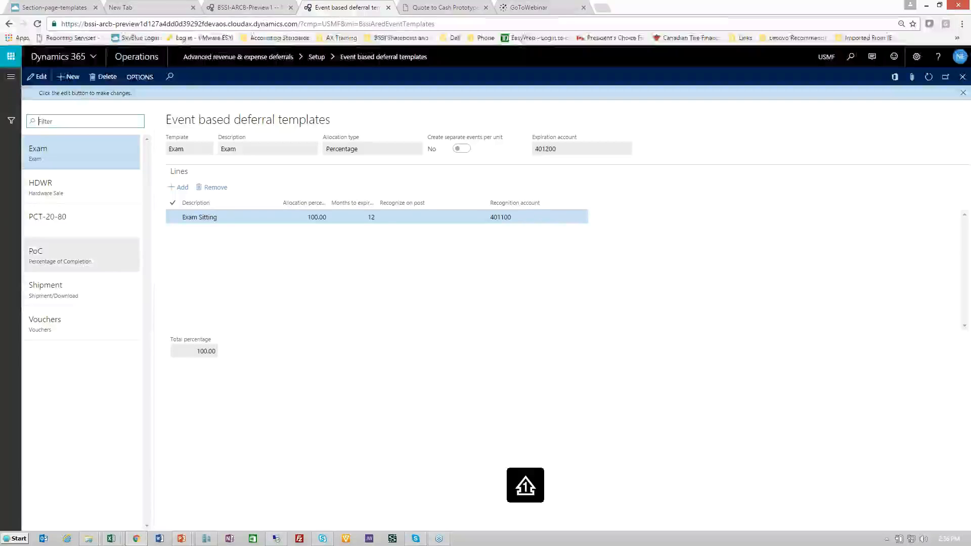
left_click(46, 188)
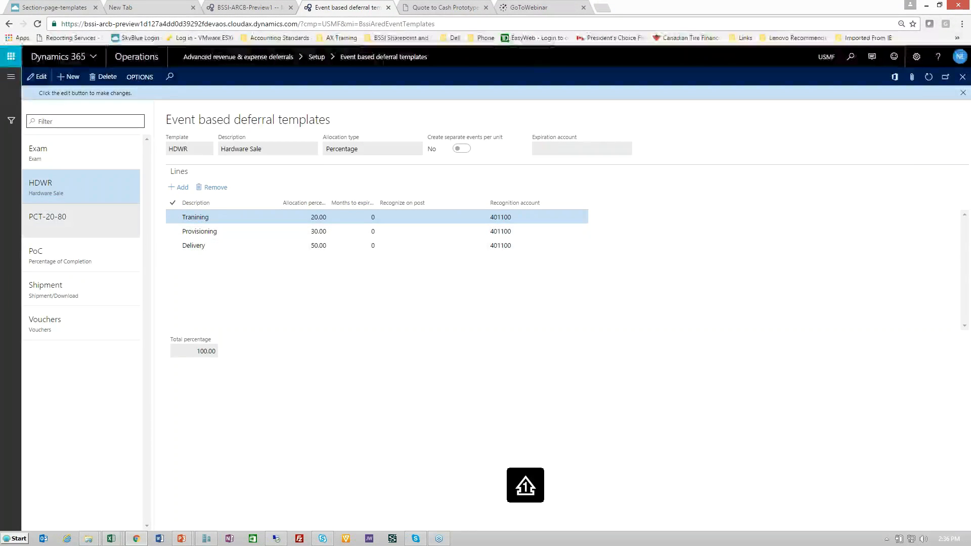
left_click(48, 218)
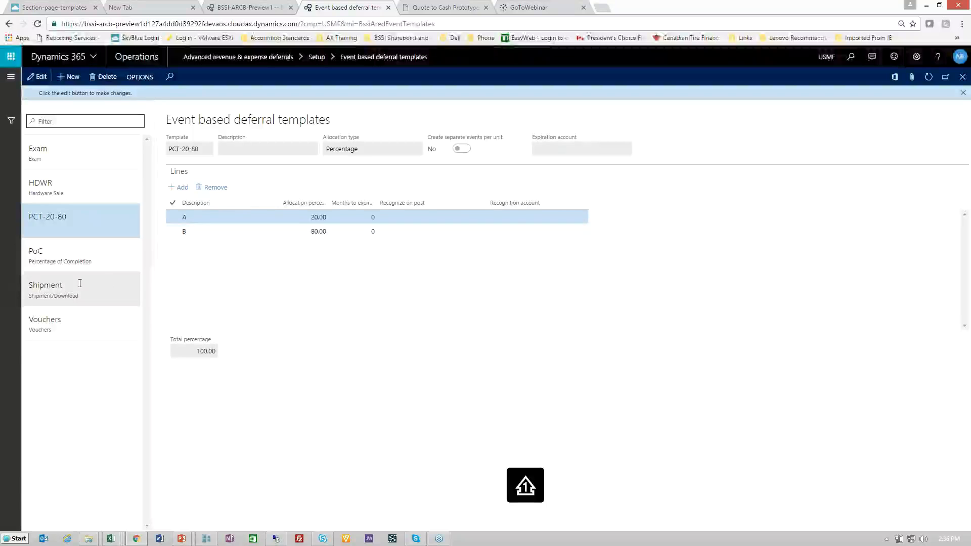
left_click(110, 256)
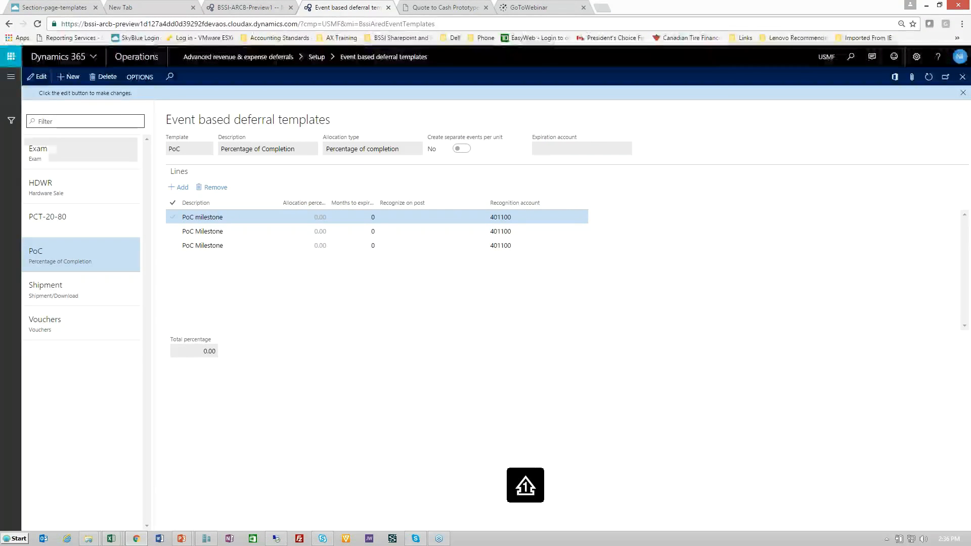
left_click(15, 79)
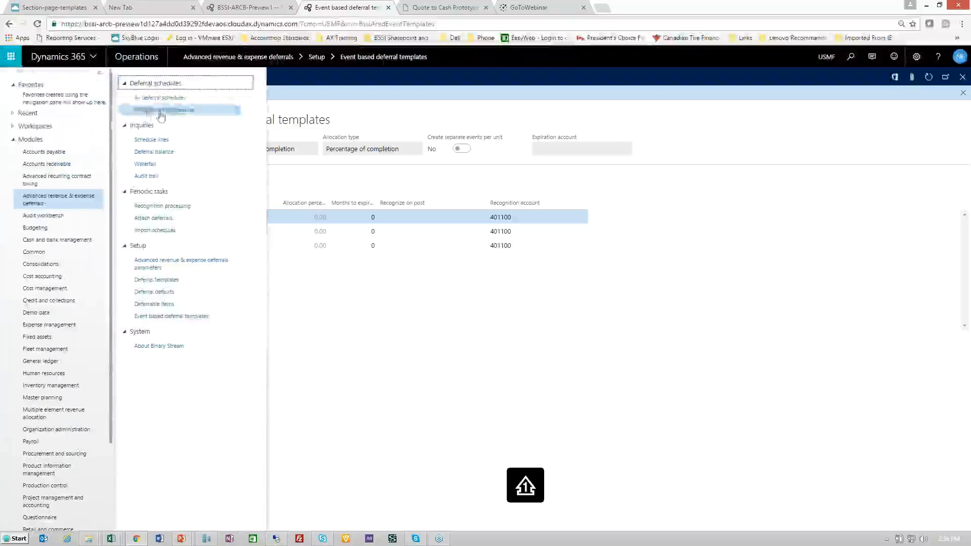
left_click(344, 79)
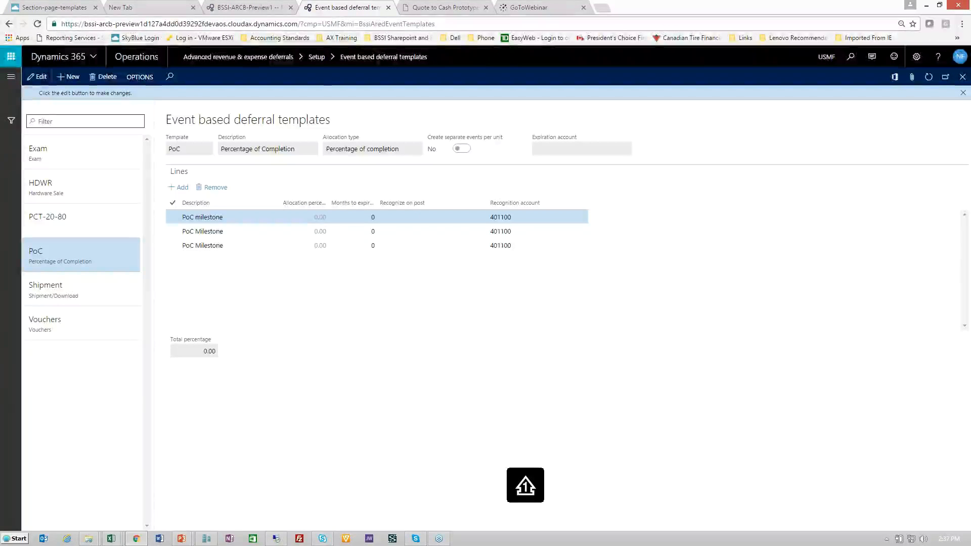
left_click(10, 76)
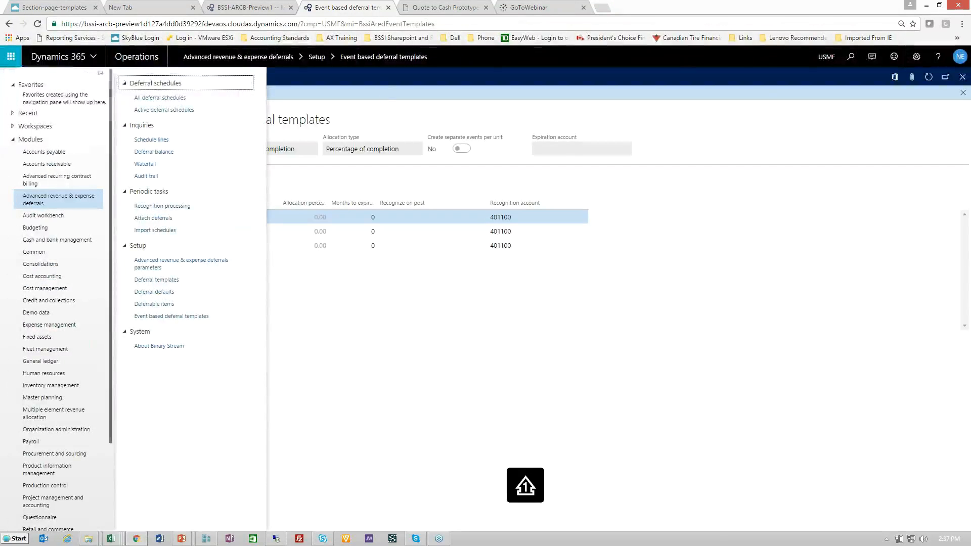
left_click(383, 84)
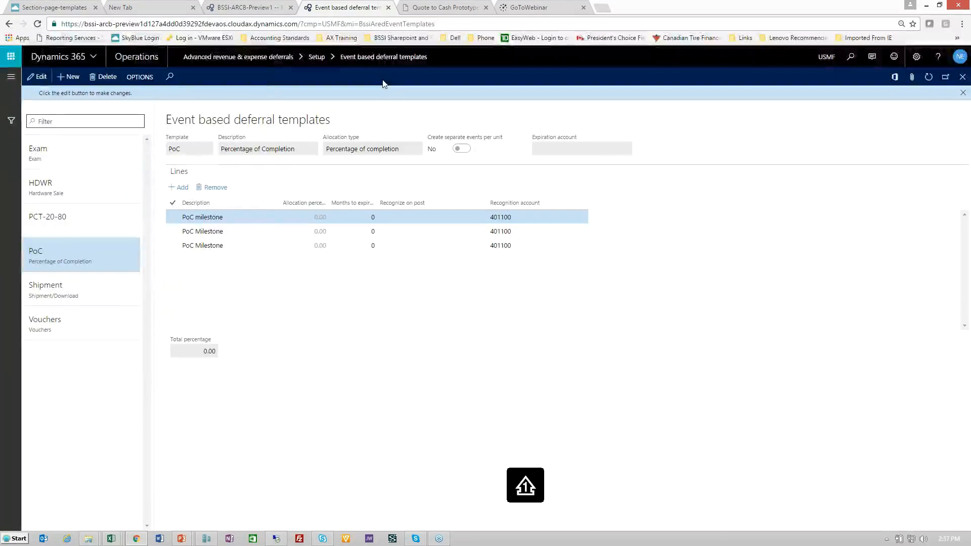
Switch to the running PowerPoint slide show of the D365 Operations Overview webinar and view the current demo slide
key("alt+Tab")
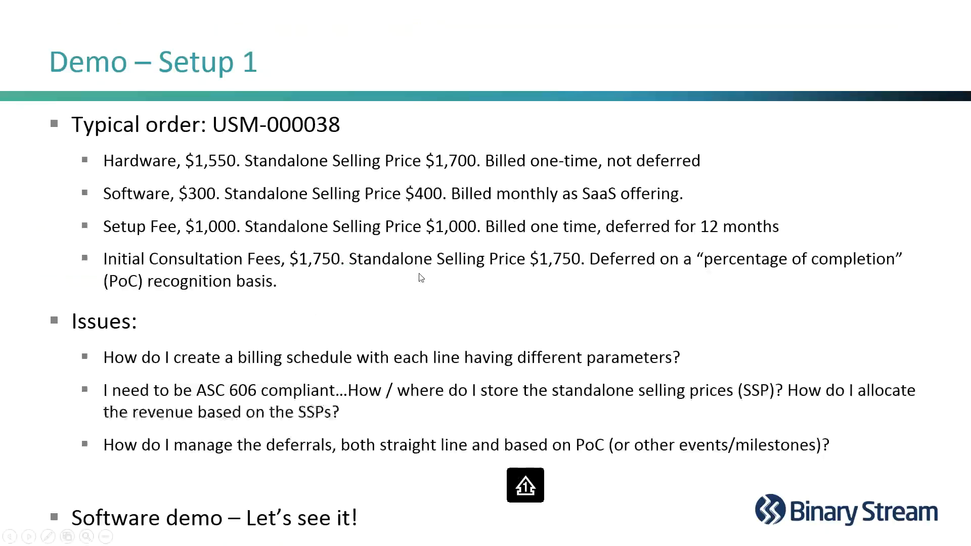
left_click(419, 275)
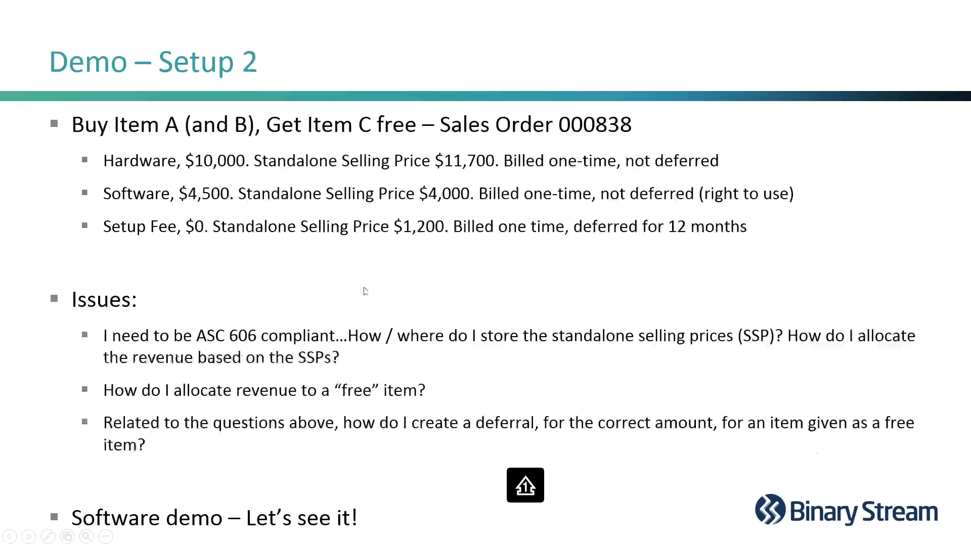
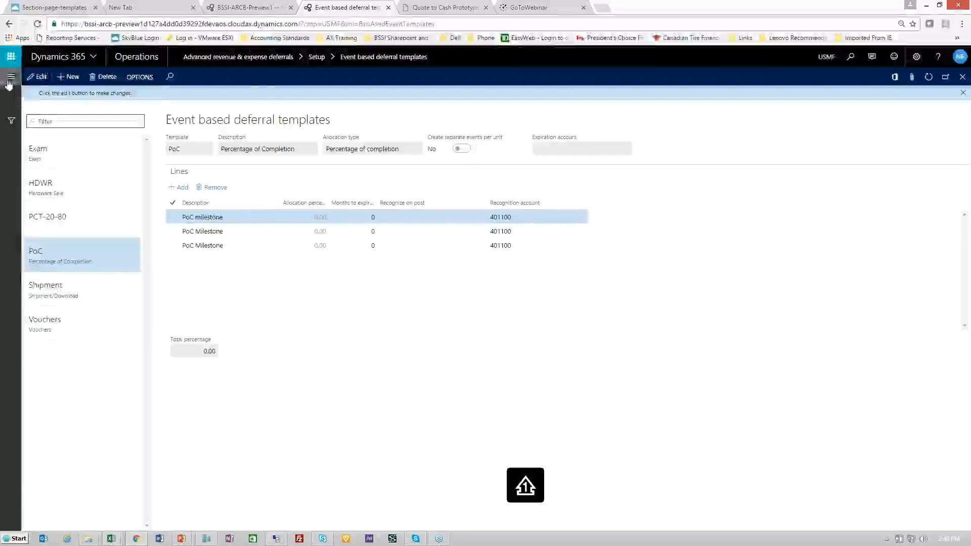
Open the last Cave Wholesales order in the Accounts receivable list of all sales orders
left_click(10, 76)
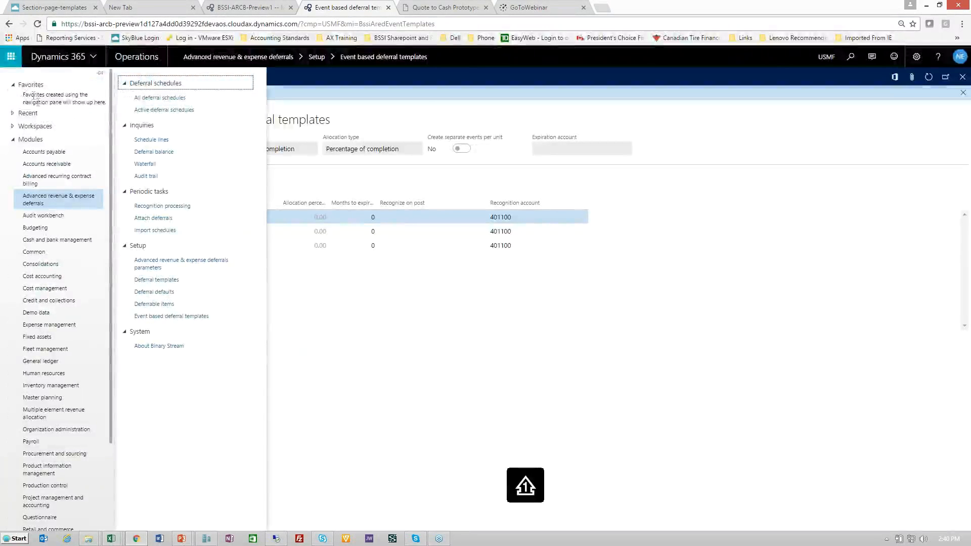
left_click(52, 165)
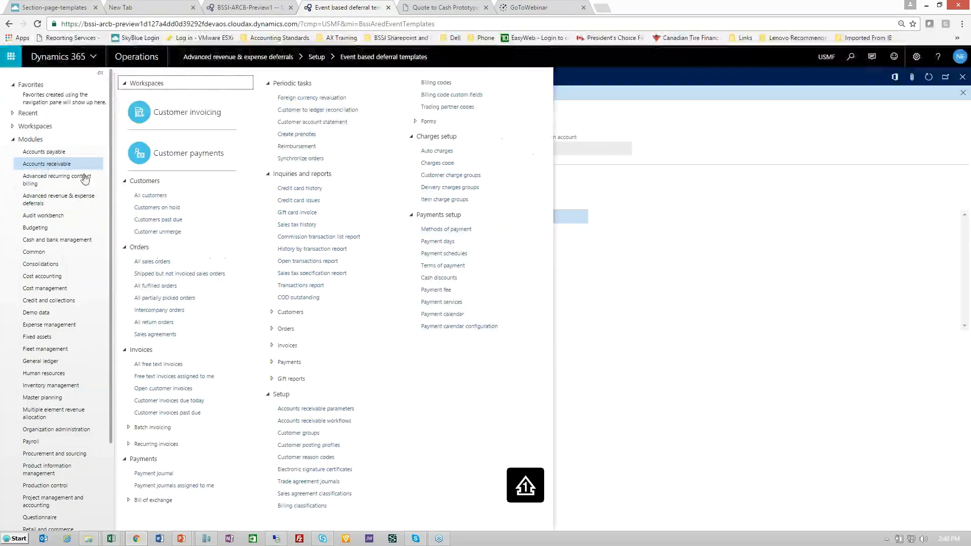
left_click(153, 263)
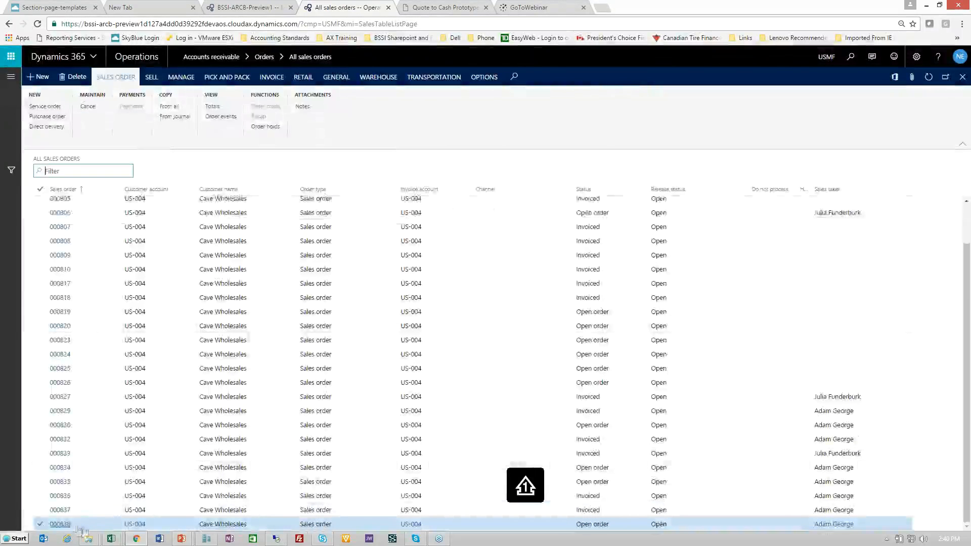
left_click(60, 524)
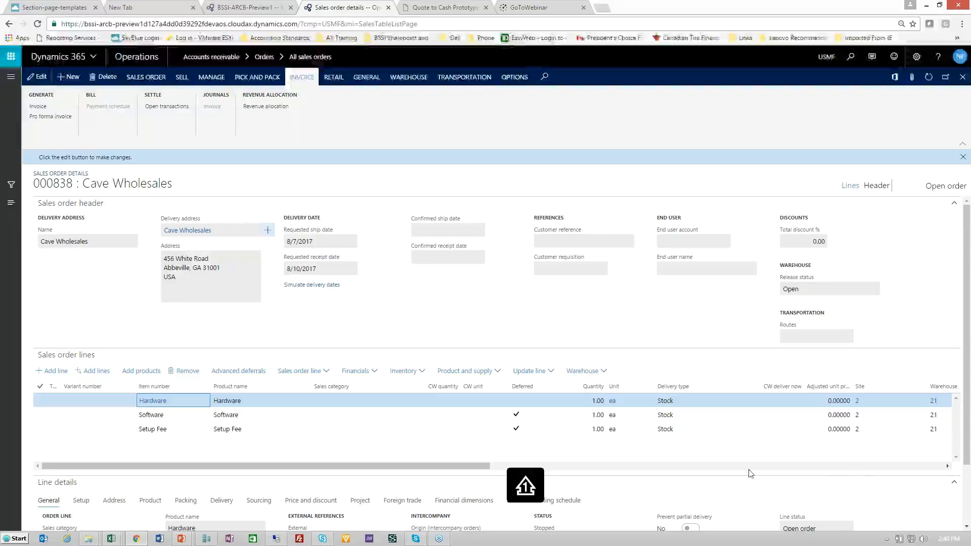
Review the unit prices and deferred flags of the Hardware, Software and Setup Fee order lines and select the Setup Fee line
left_click_drag(489, 468, 542, 471)
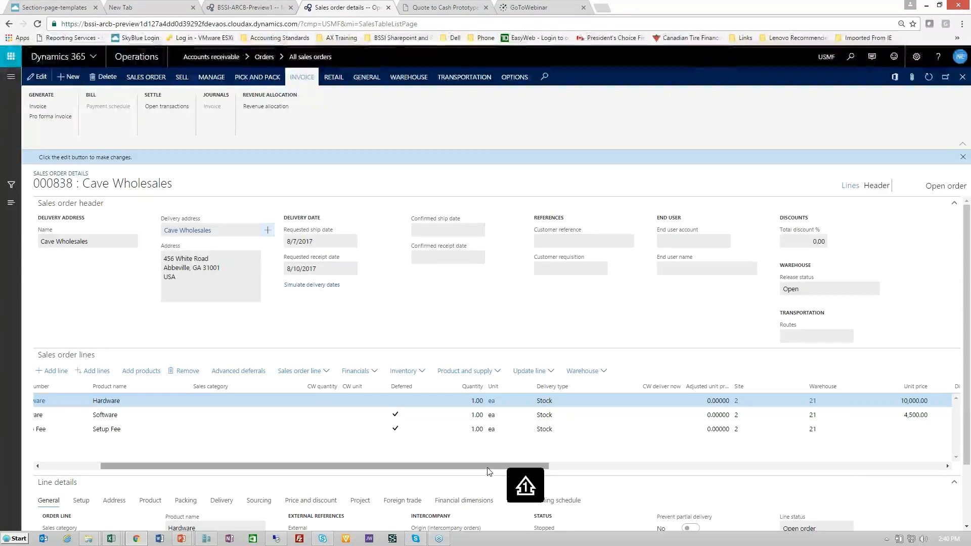
left_click_drag(488, 467, 509, 467)
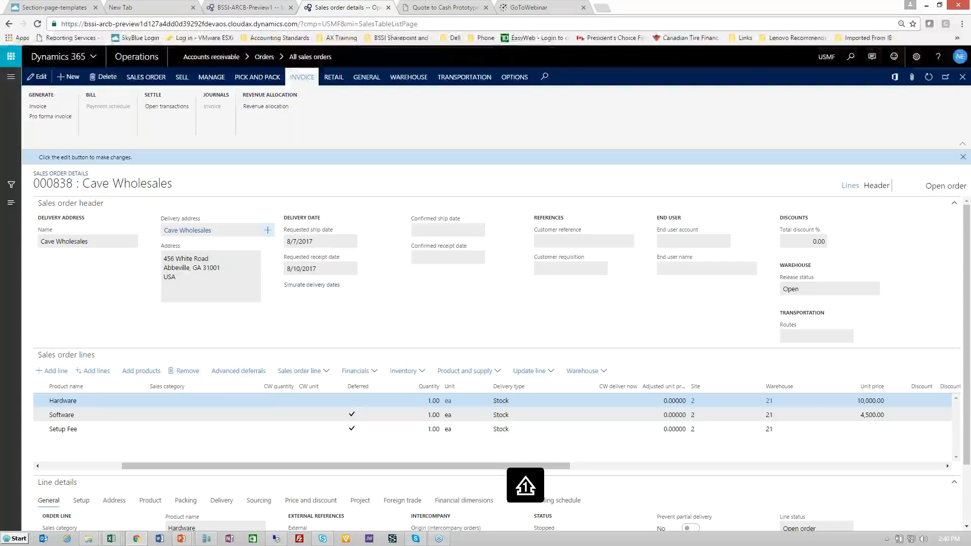
left_click(363, 429)
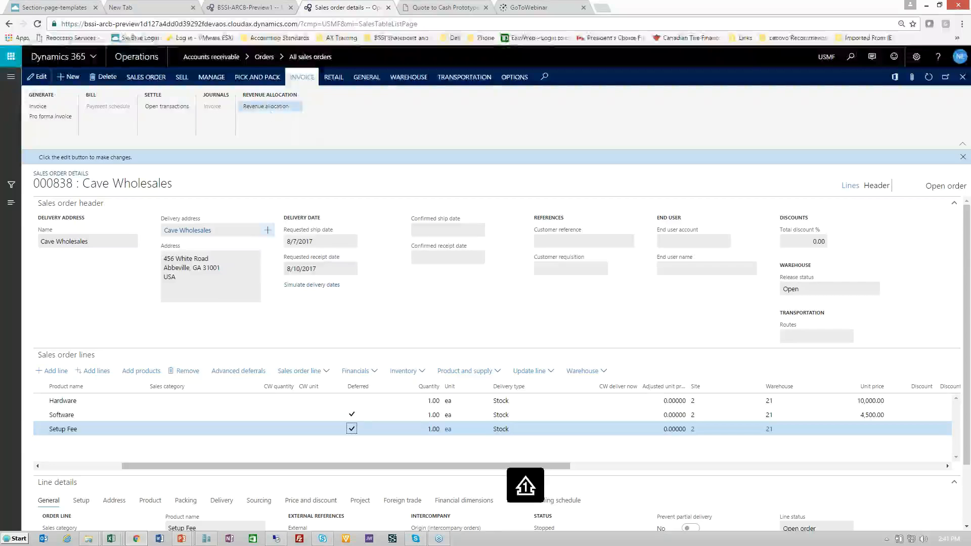
Open the order's revenue allocation, review the Setup Fee's calculated revenue and extended SSP and the Hardware unit price, and return to the order
left_click(270, 106)
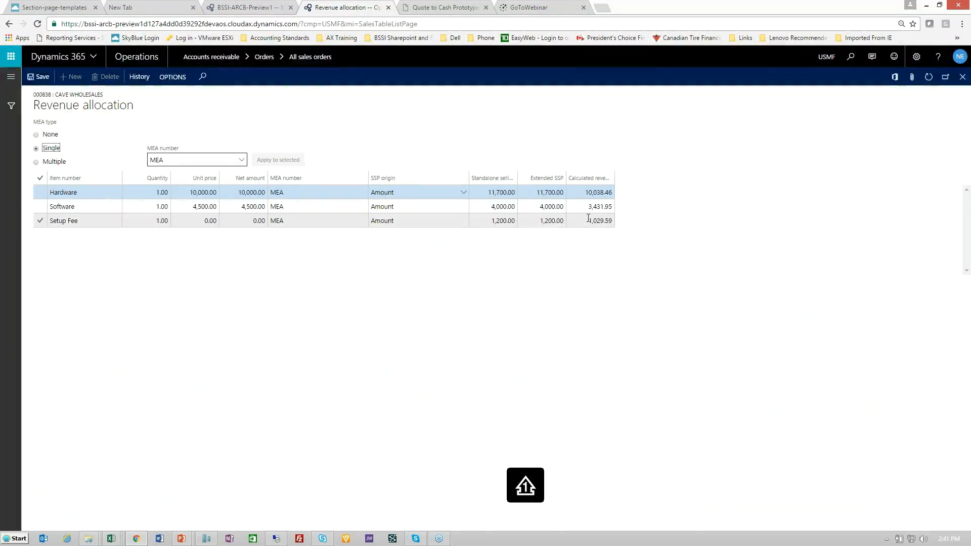
left_click_drag(589, 218, 602, 219)
left_click(625, 221)
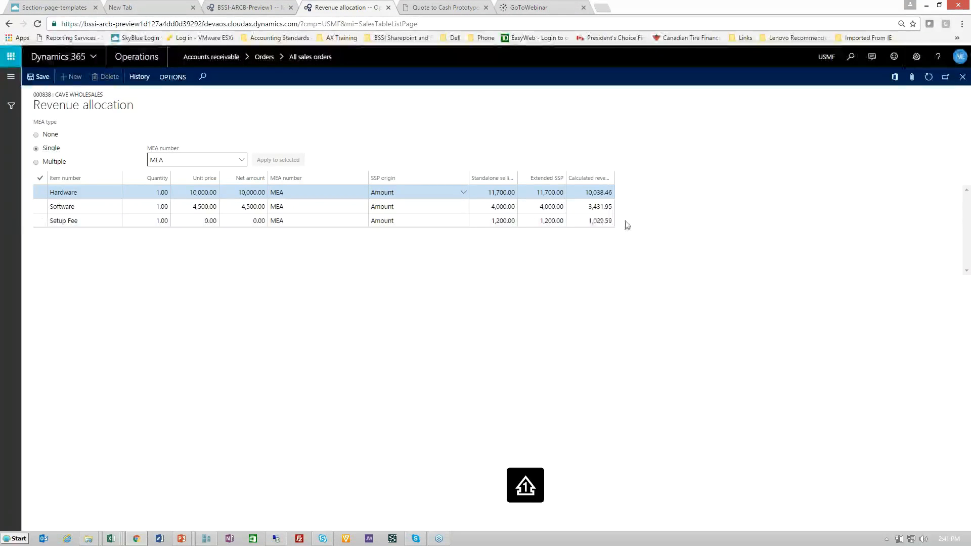
left_click(537, 220)
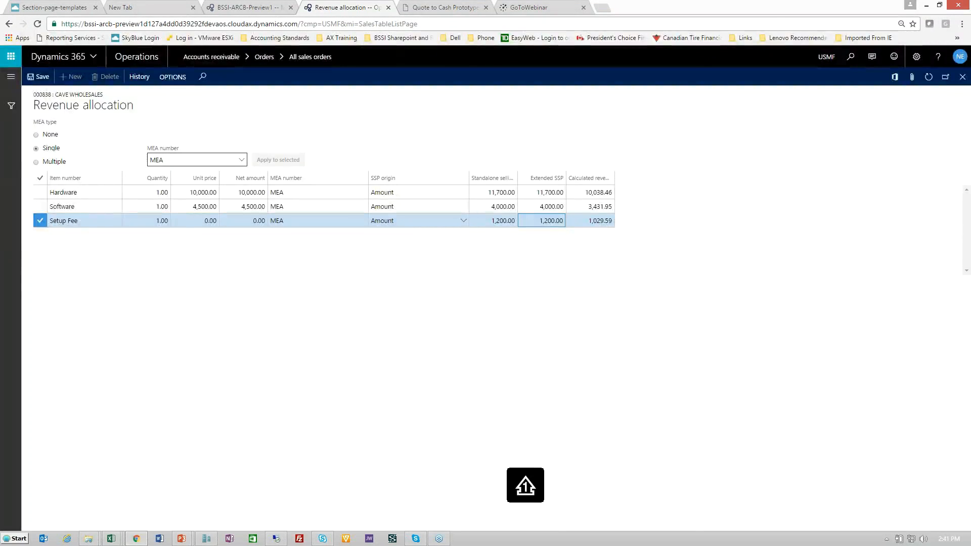
left_click(200, 193)
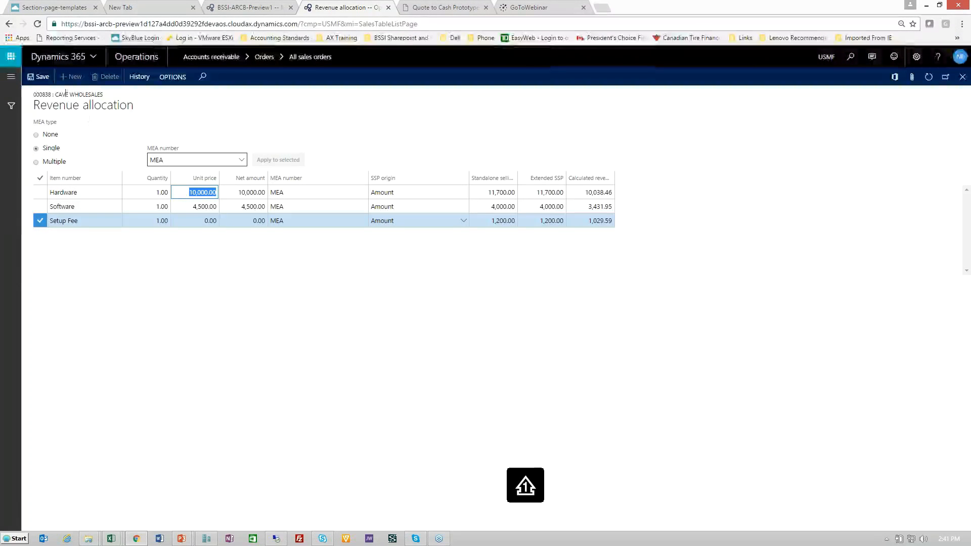
left_click(11, 81)
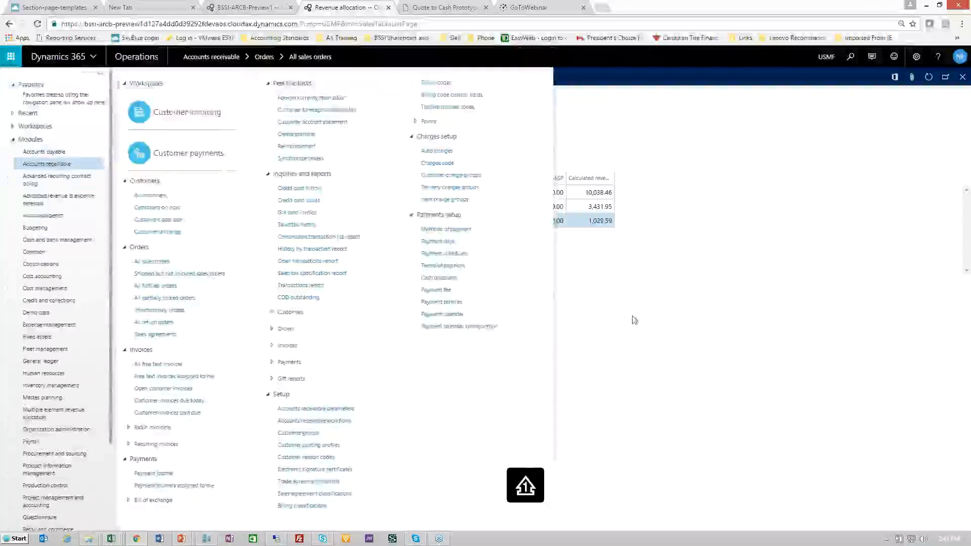
left_click(632, 318)
left_click(9, 24)
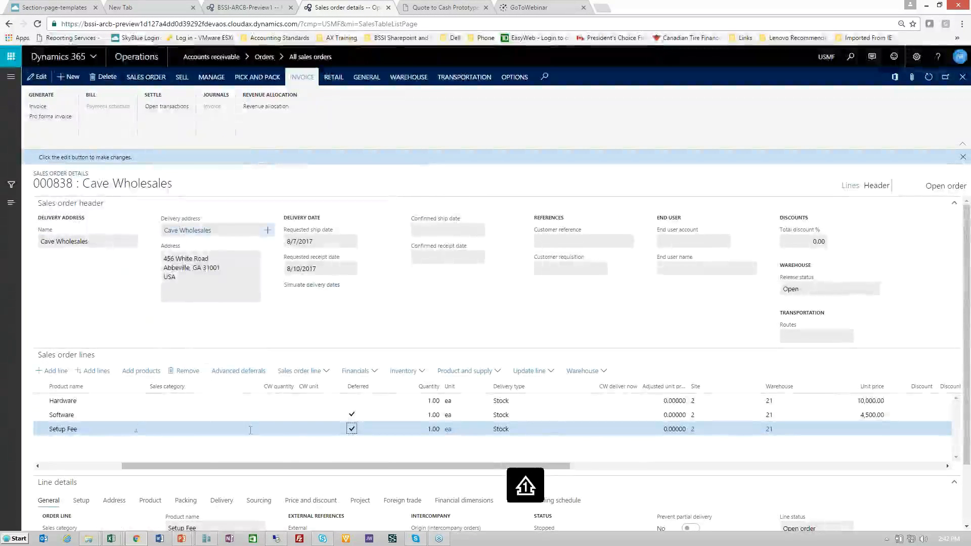
Open the Setup Fee line's advanced deferral details, preview its deferral schedule and return to the order lines
left_click(238, 370)
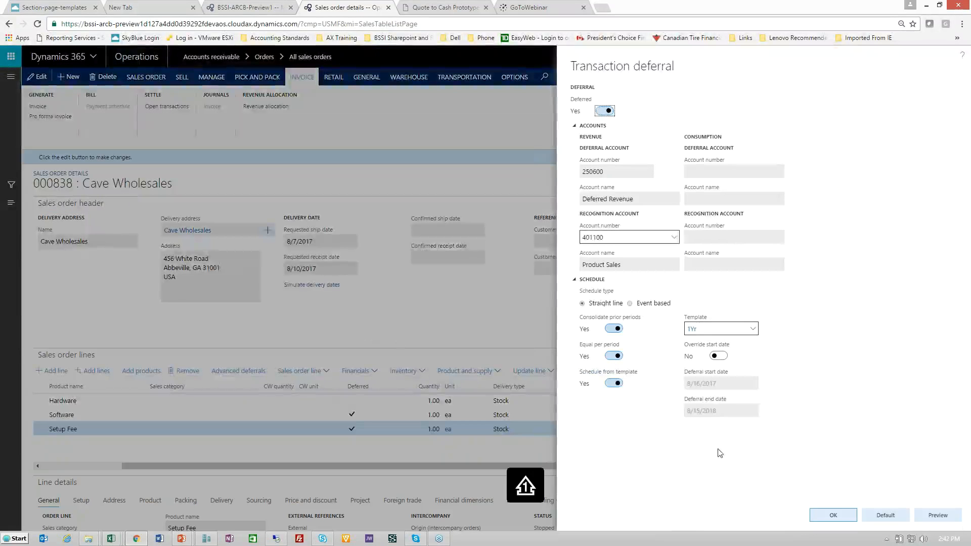
left_click(937, 517)
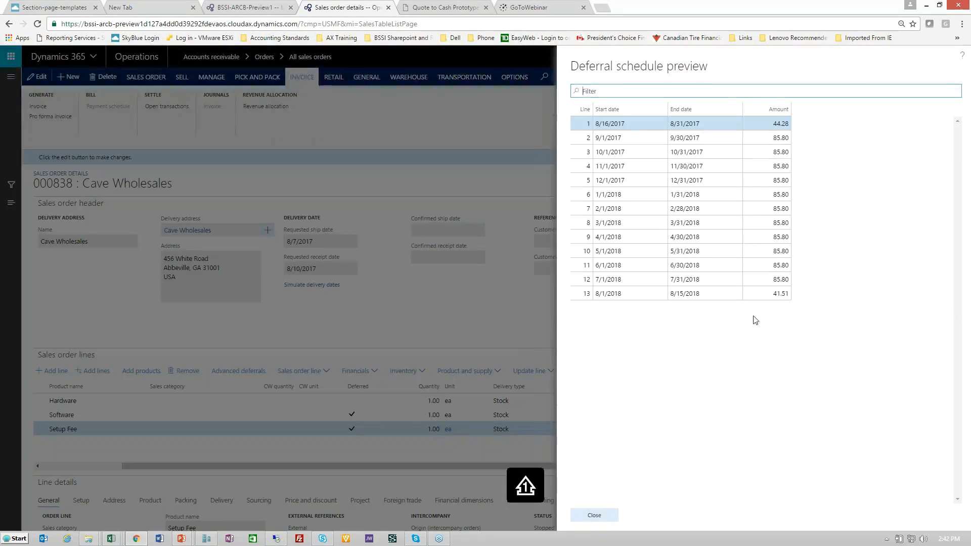
left_click(588, 515)
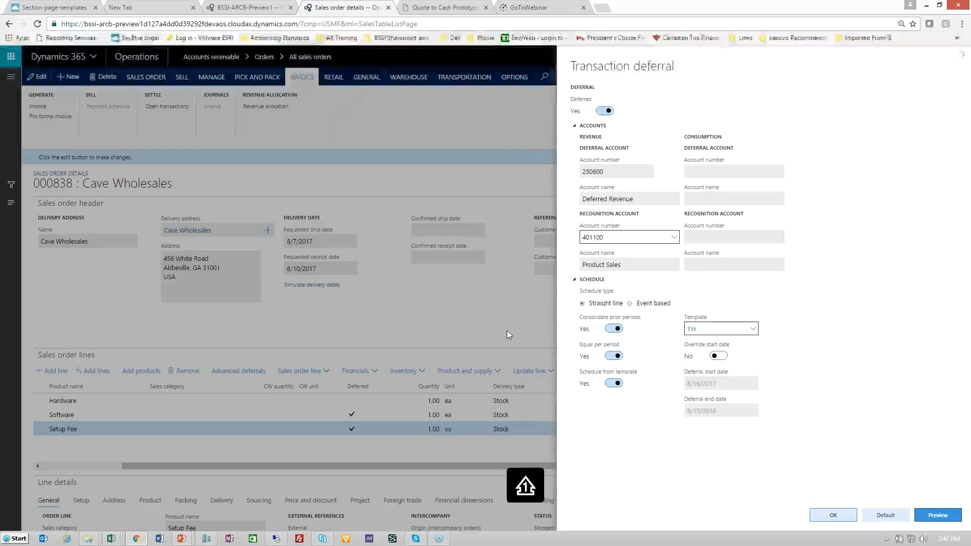
left_click(841, 516)
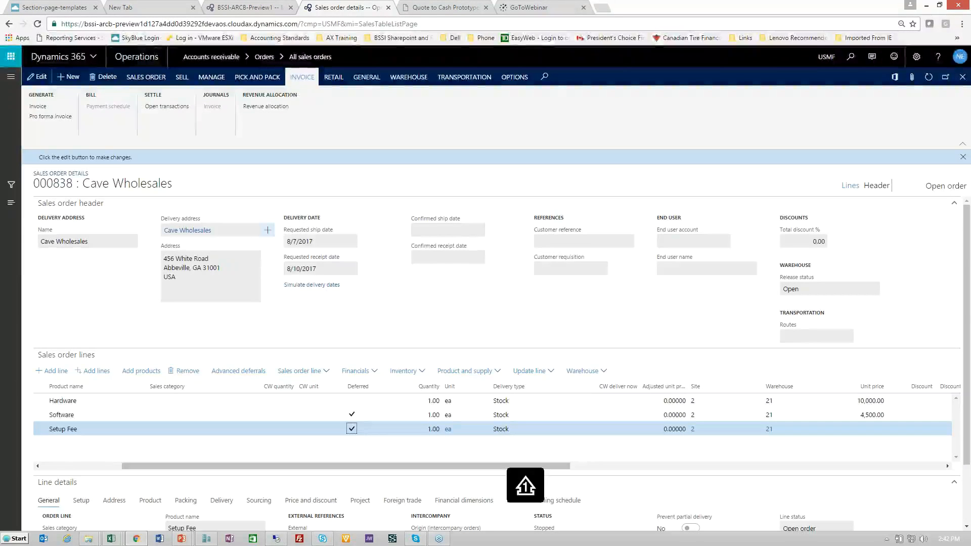
Switch to the running PowerPoint slide show and advance to the Monthly Recurring Revenue report slide
key("alt+Tab")
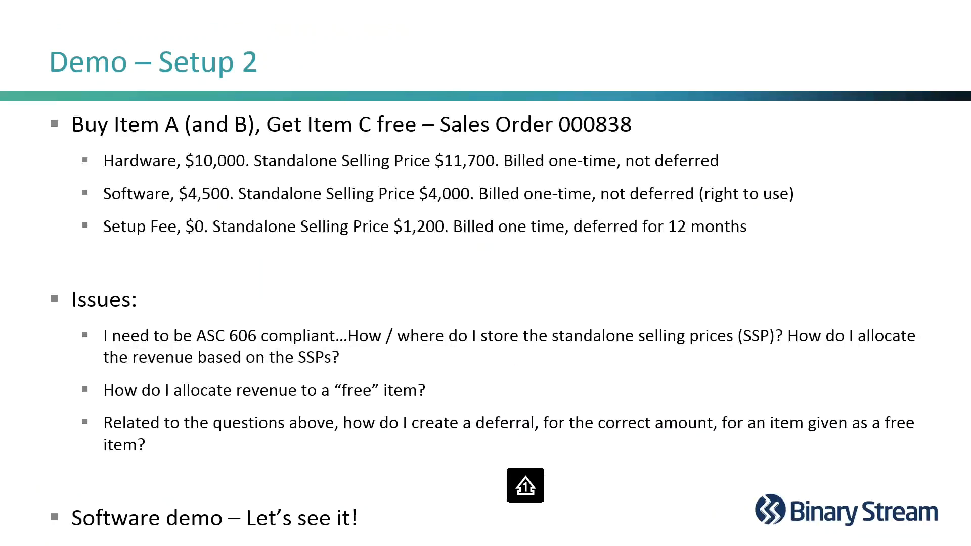
key("Right")
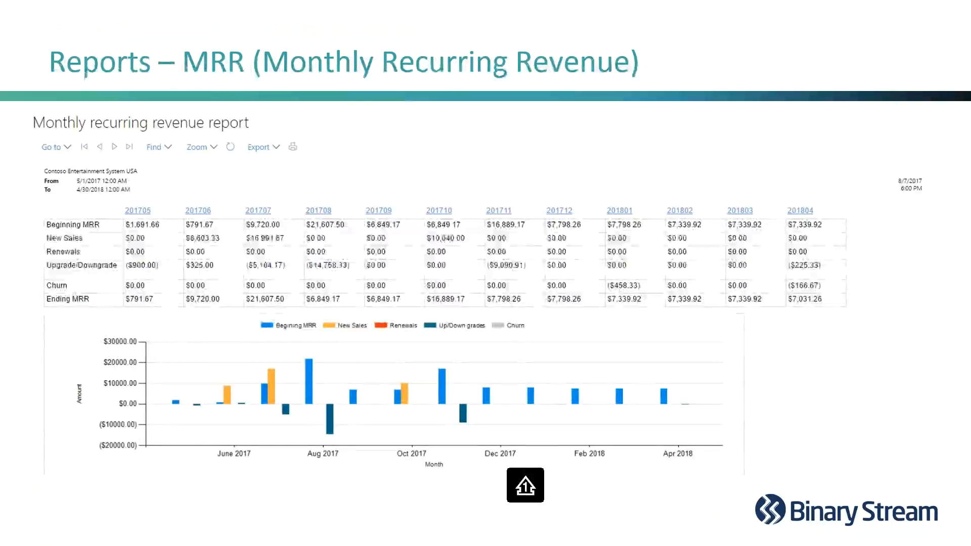